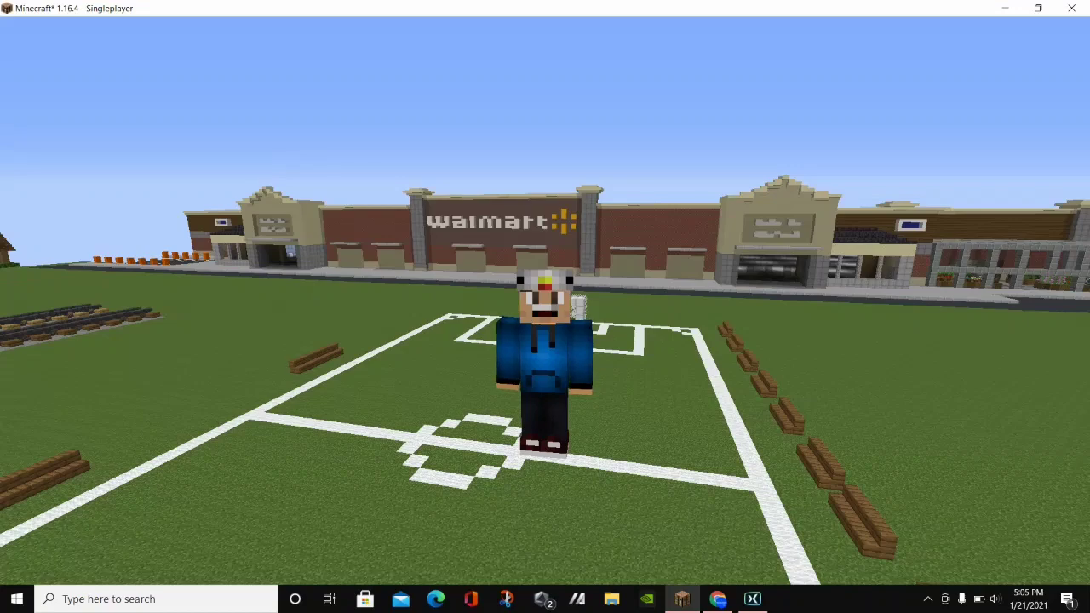
Walk the player through the intro clip, then scroll the WorldEdit CurseForge page in Chrome.
key("w")
key("s")
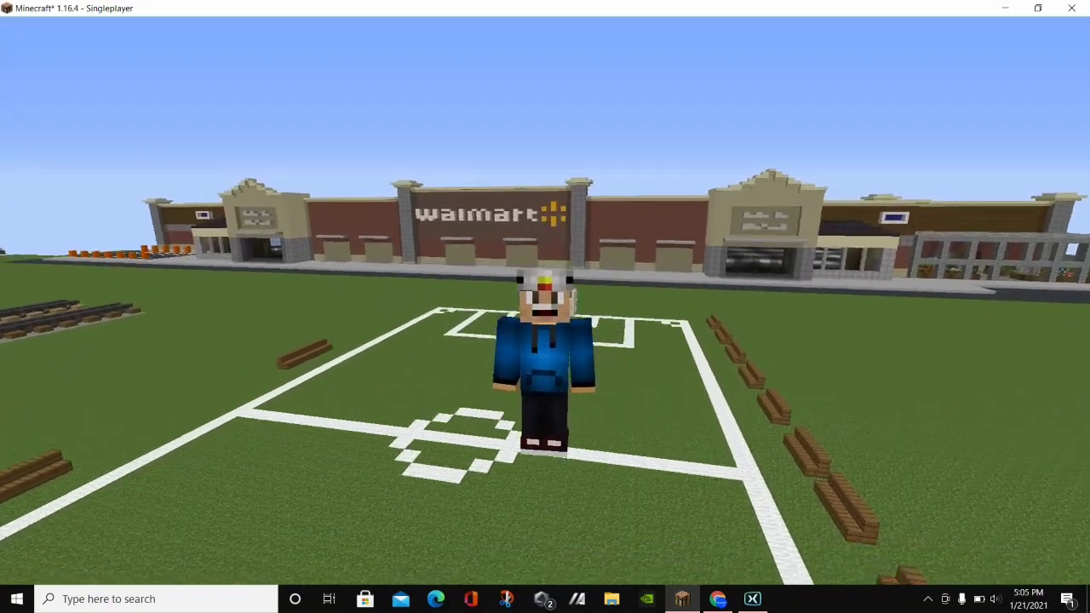
key("s")
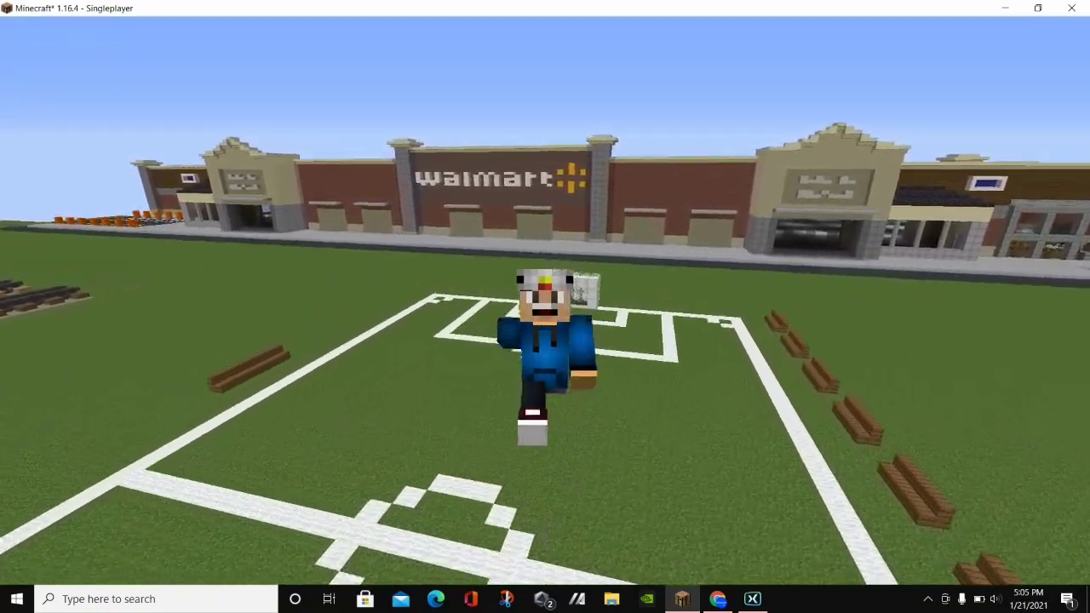
key("s")
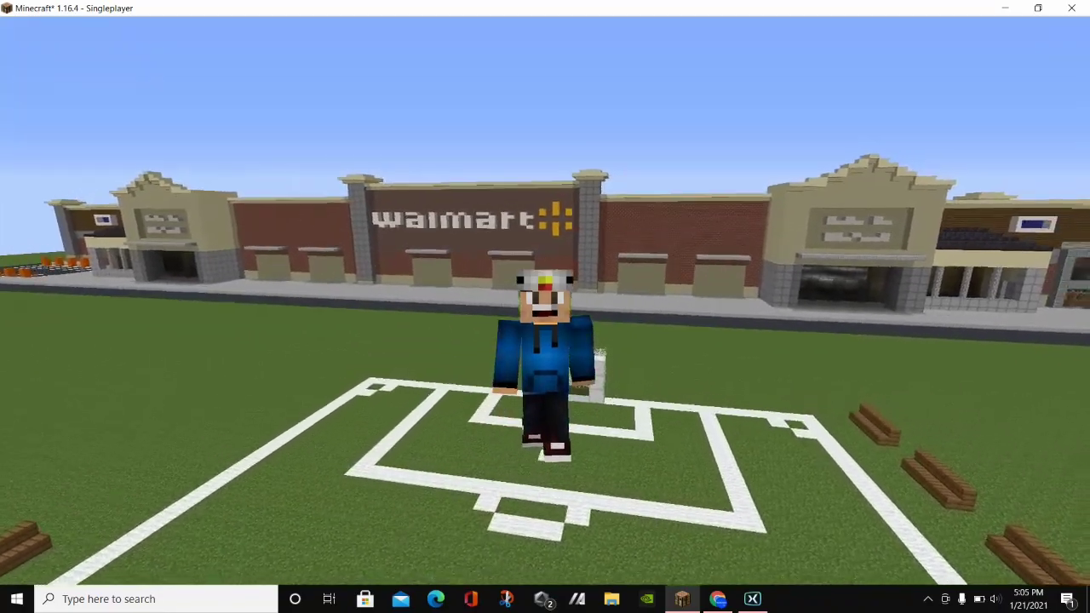
key("w")
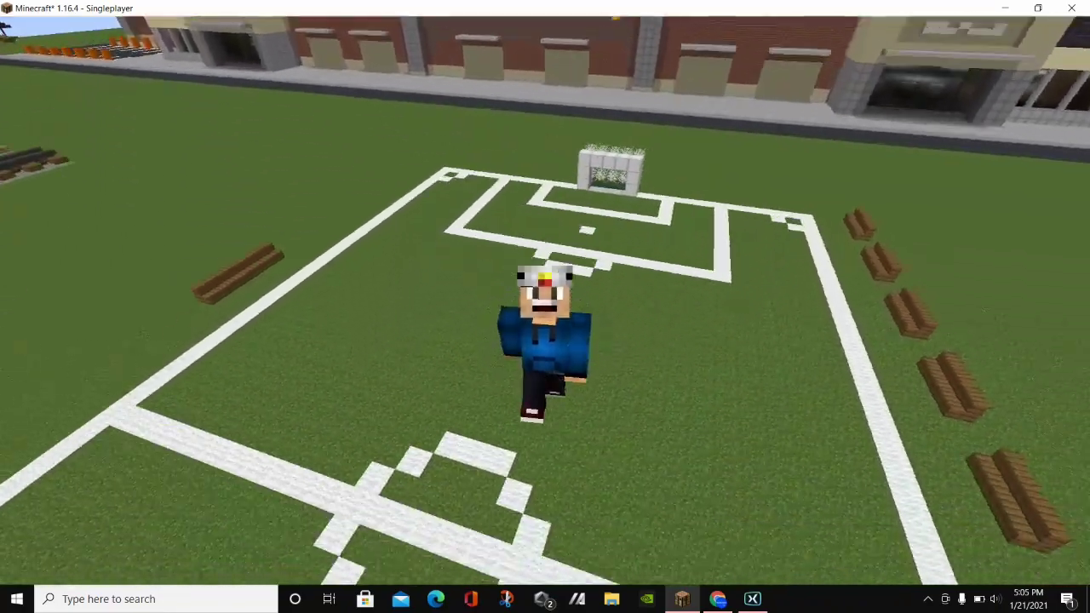
key("w")
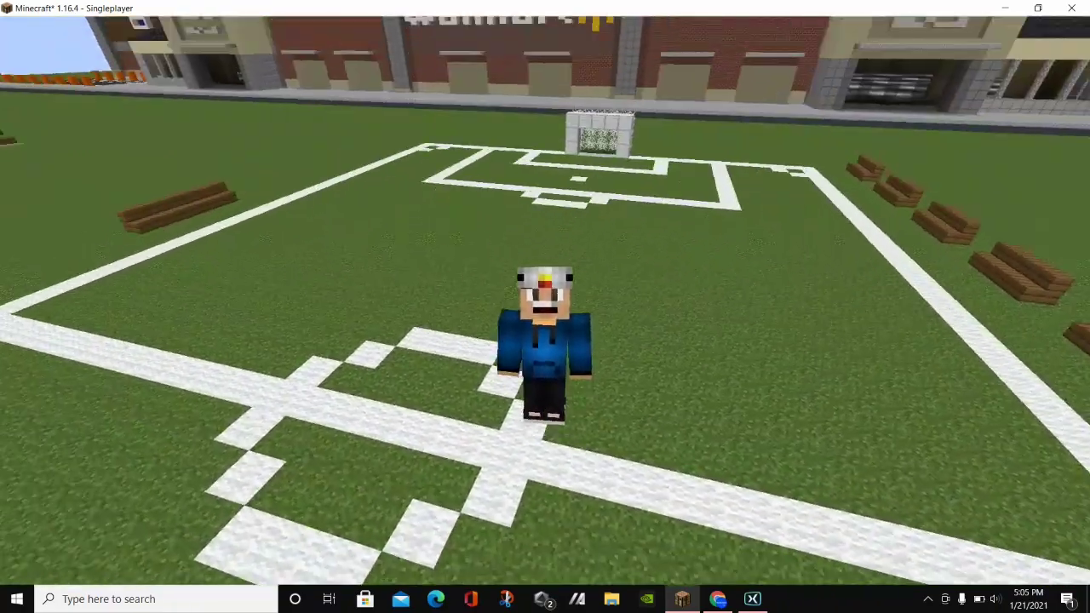
key("w")
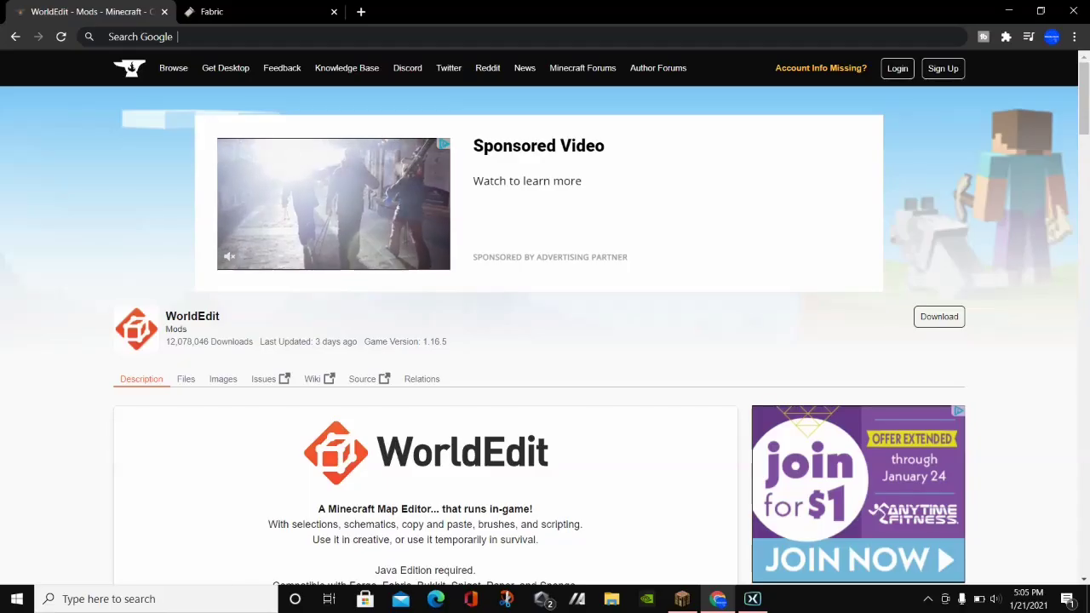
scroll(545, 341, "down", 1)
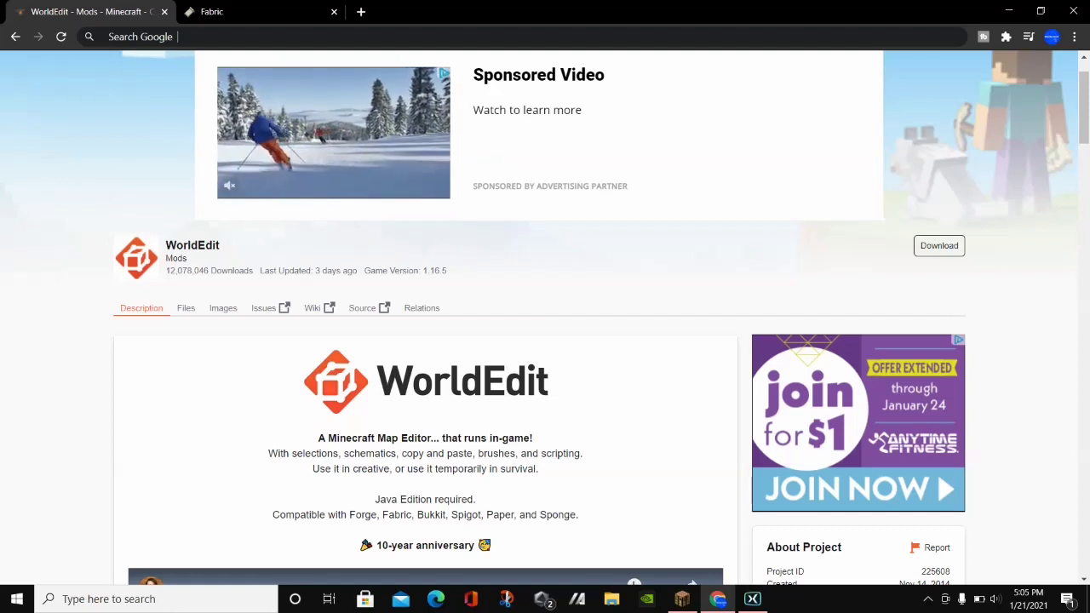
Scroll the WorldEdit CurseForge page to reach its Files listing with WorldEdit 7.2.2.
scroll(545, 341, "down", 1)
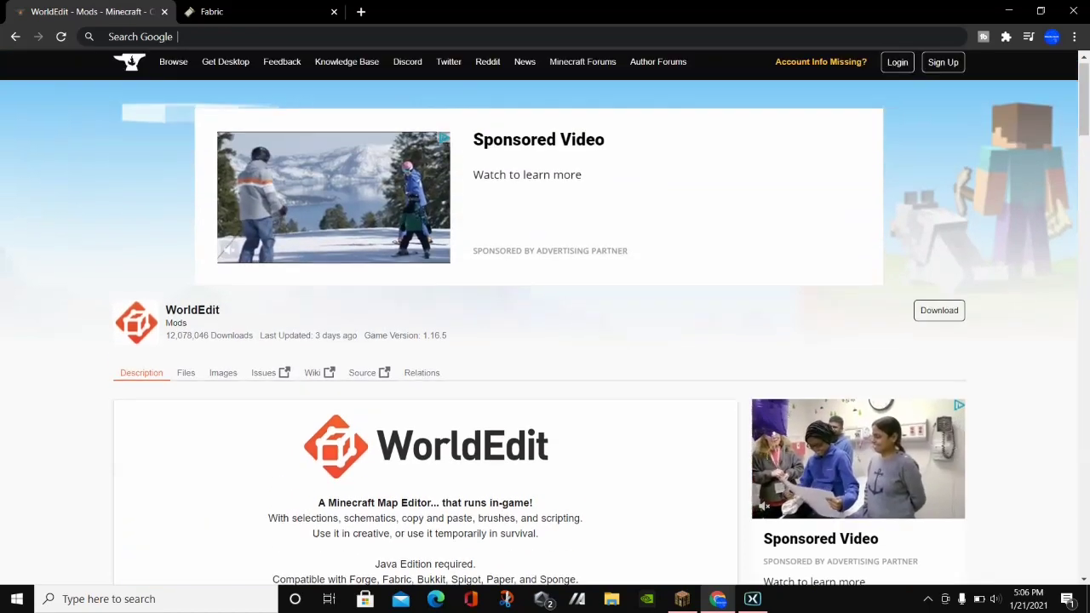
scroll(545, 318, "up", 2)
scroll(545, 317, "down", 2)
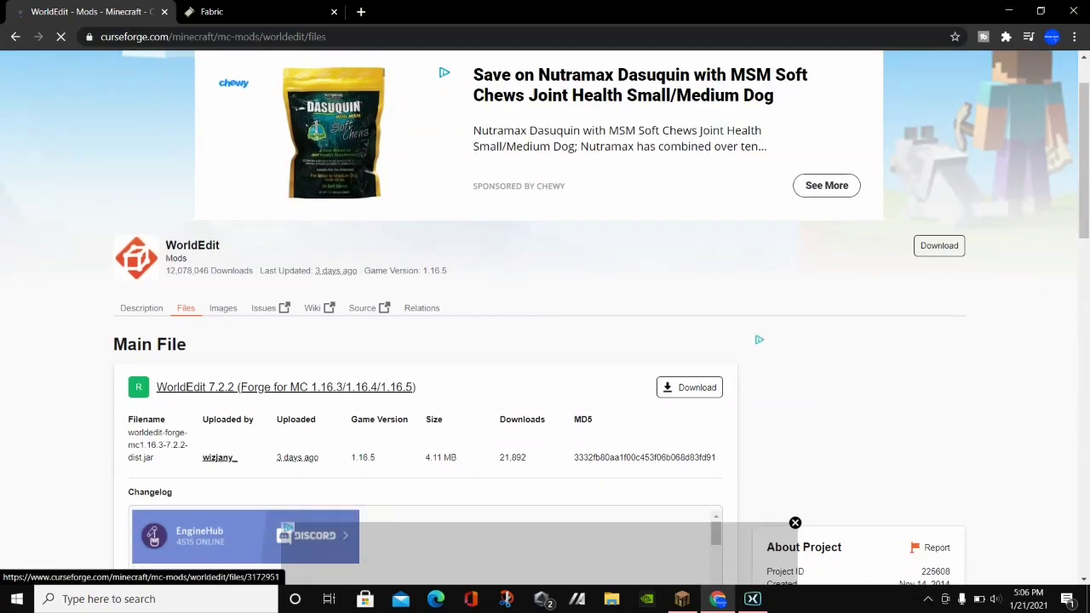
Check WorldEdit's Fabric builds under Recent Files, then switch to the fabricmc.net/use tab.
scroll(545, 306, "down", 2)
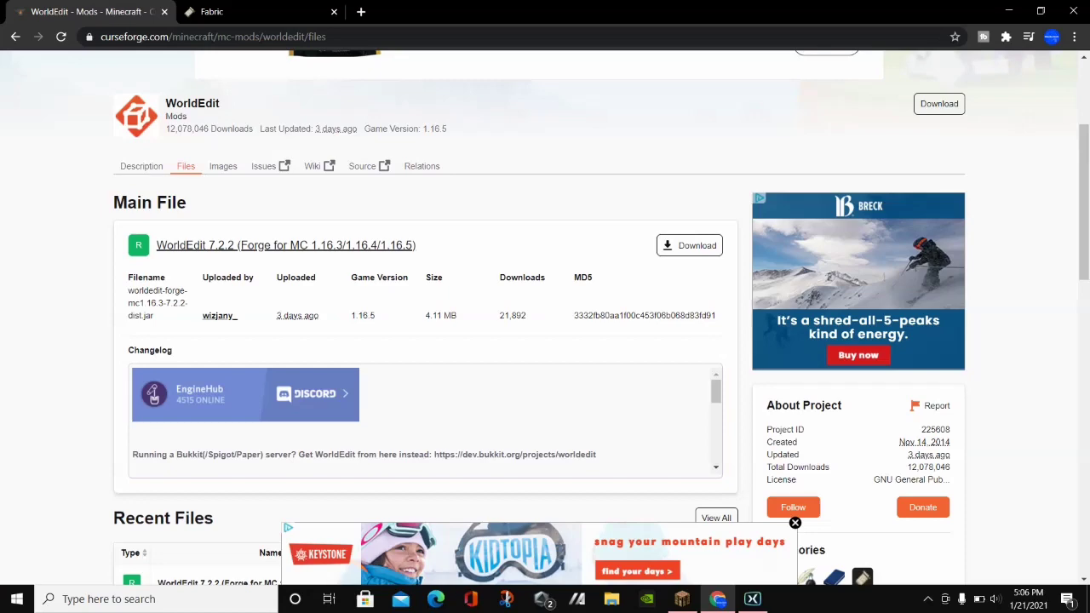
scroll(545, 307, "down", 3)
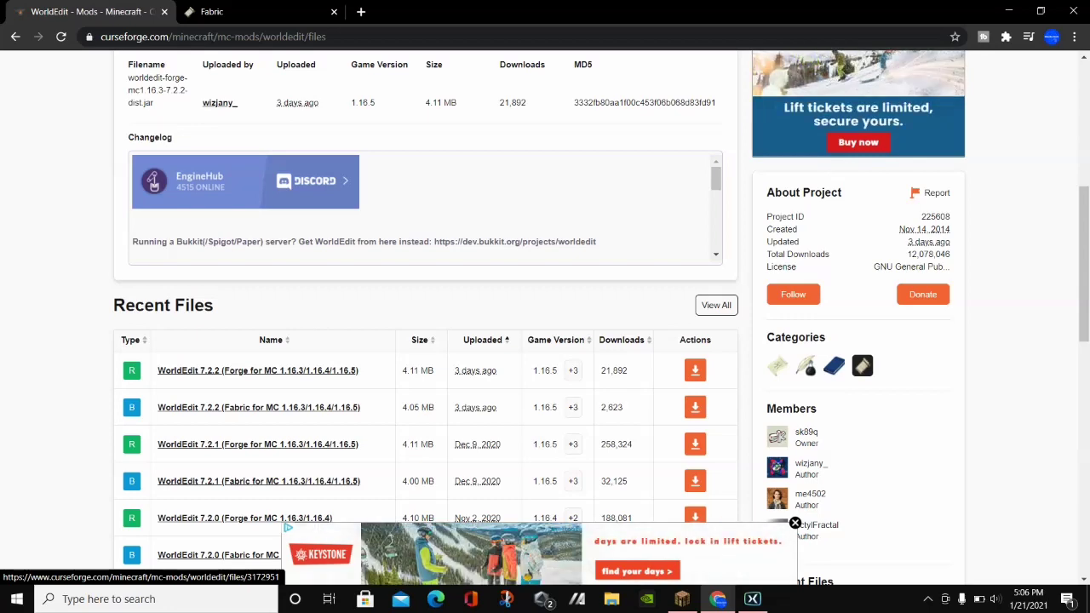
scroll(545, 315, "down", 1)
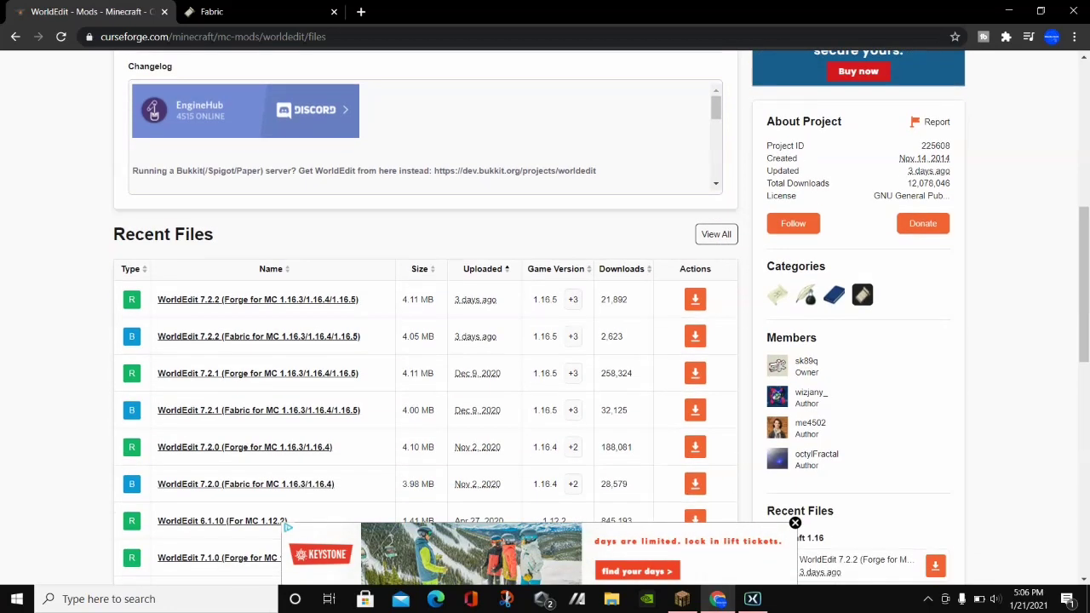
scroll(545, 315, "up", 1)
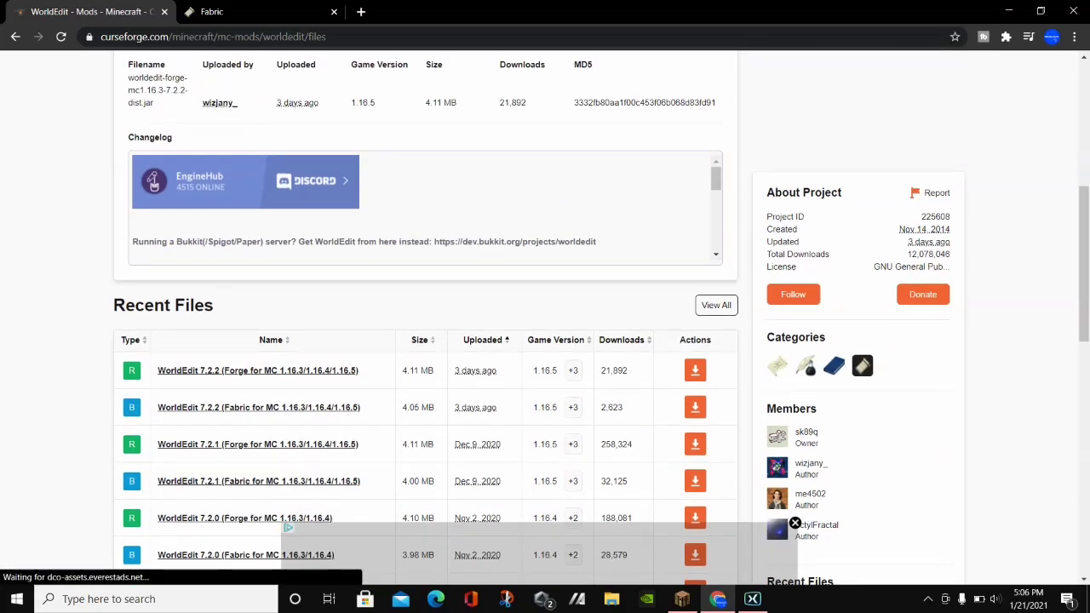
left_click(287, 524)
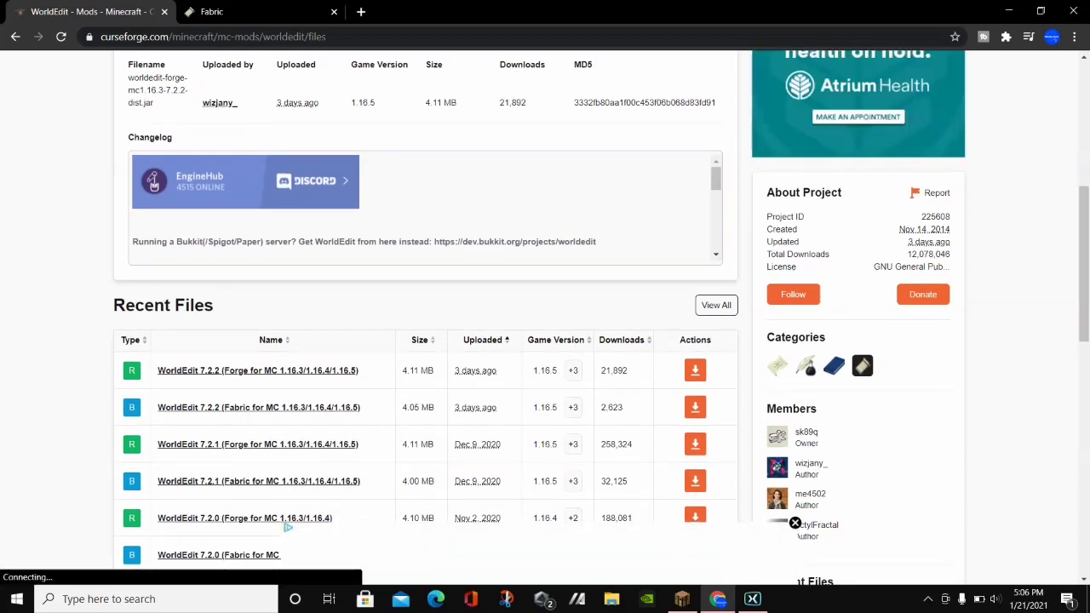
key("ctrl+Tab")
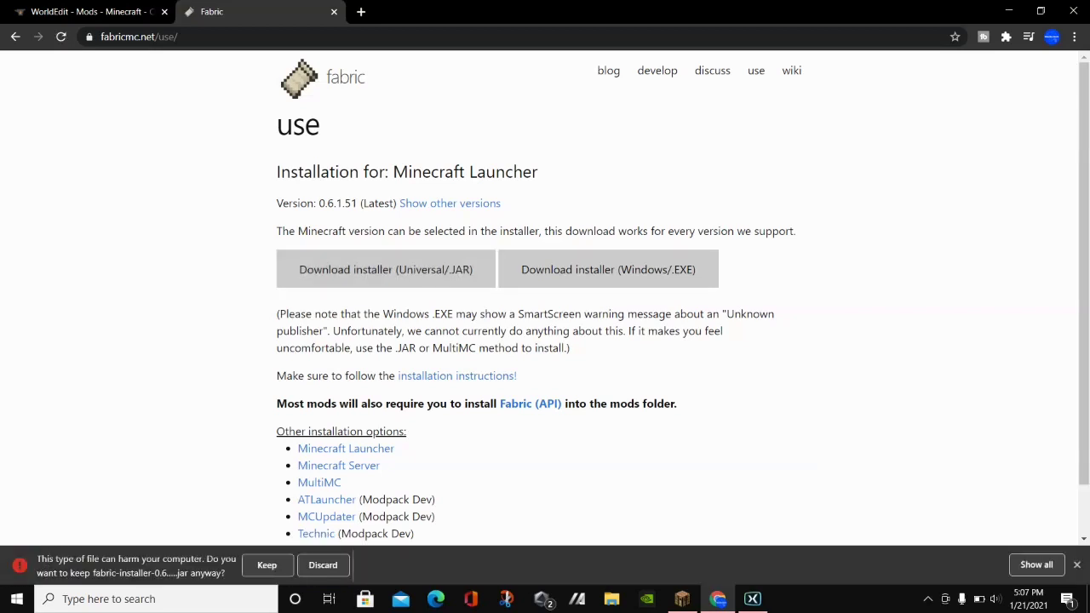
Keep the downloaded Fabric installer 0.6.1.51 JAR and return to the WorldEdit files tab.
left_click(267, 564)
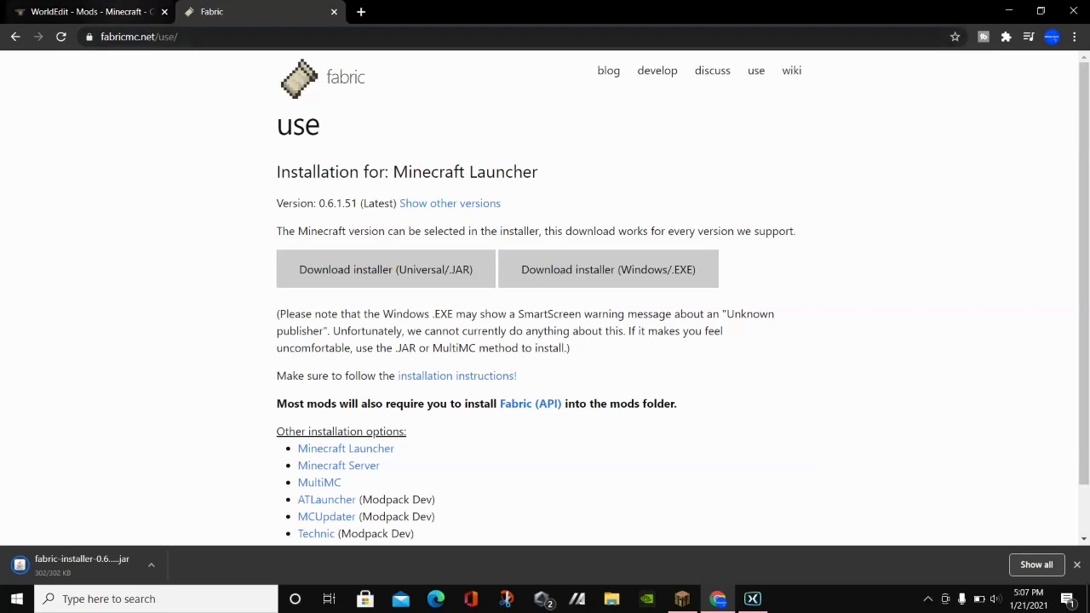
left_click(90, 11)
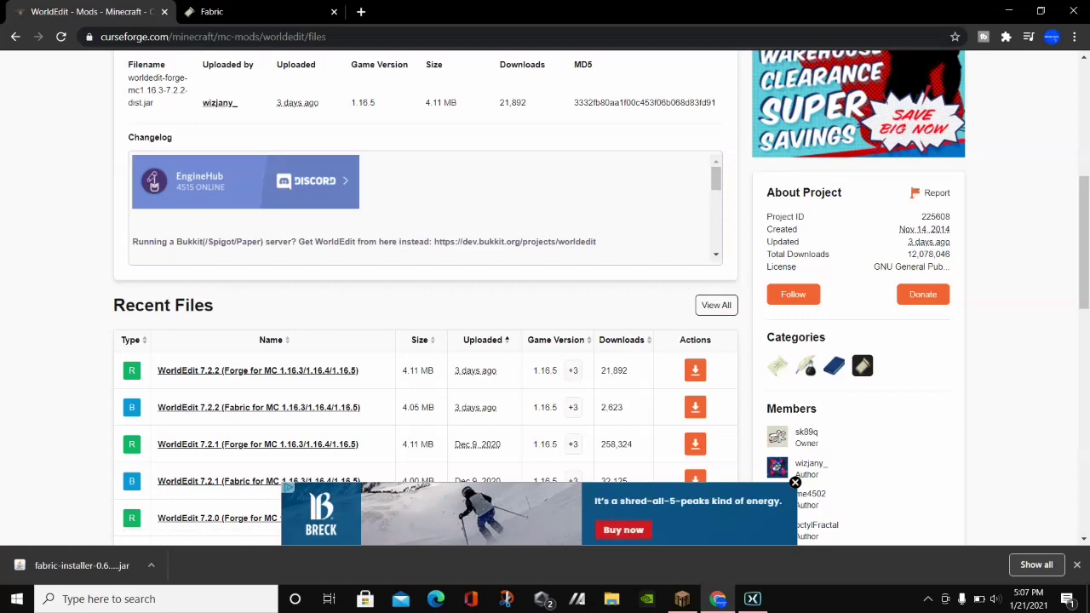
Download and keep the WorldEdit 7.2.2 Fabric jar from CurseForge.
left_click(695, 370)
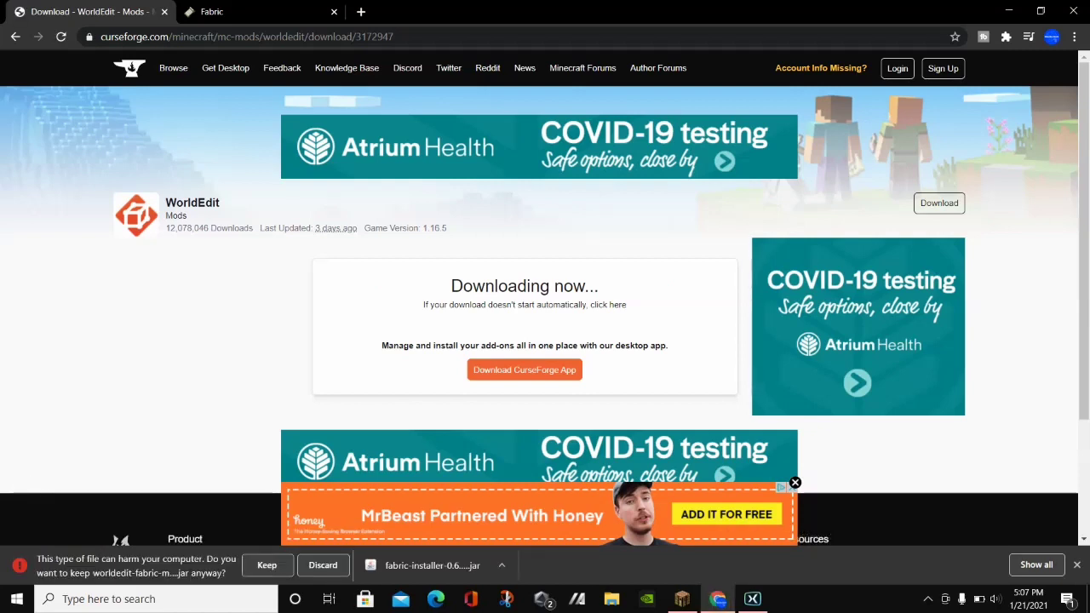
left_click(266, 564)
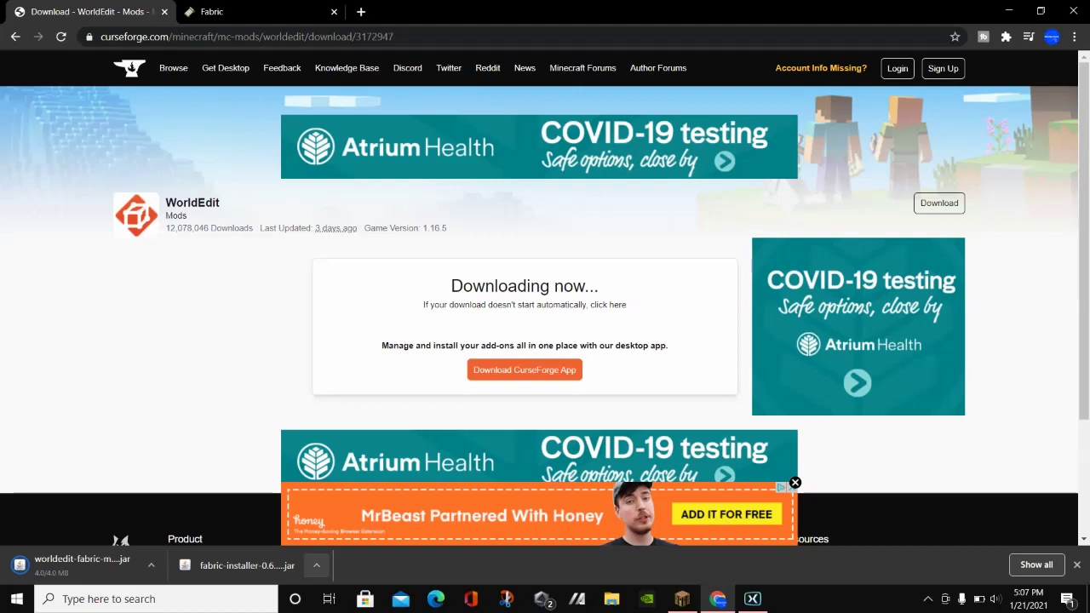
left_click(316, 565)
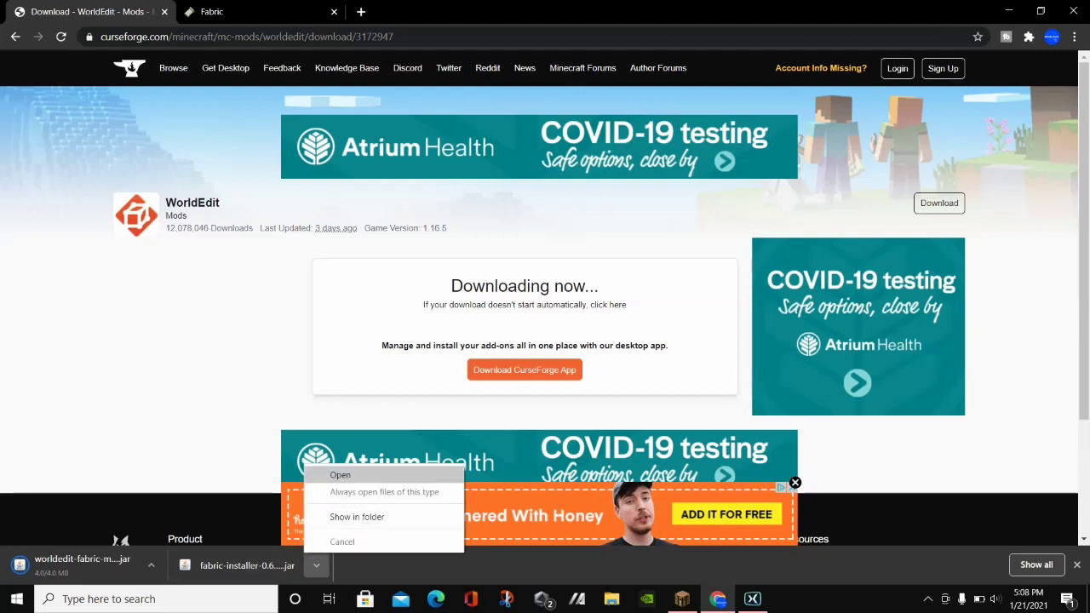
Run the Fabric installer to install Loader 0.11.1 for Minecraft 1.16.5, then close it.
left_click(340, 474)
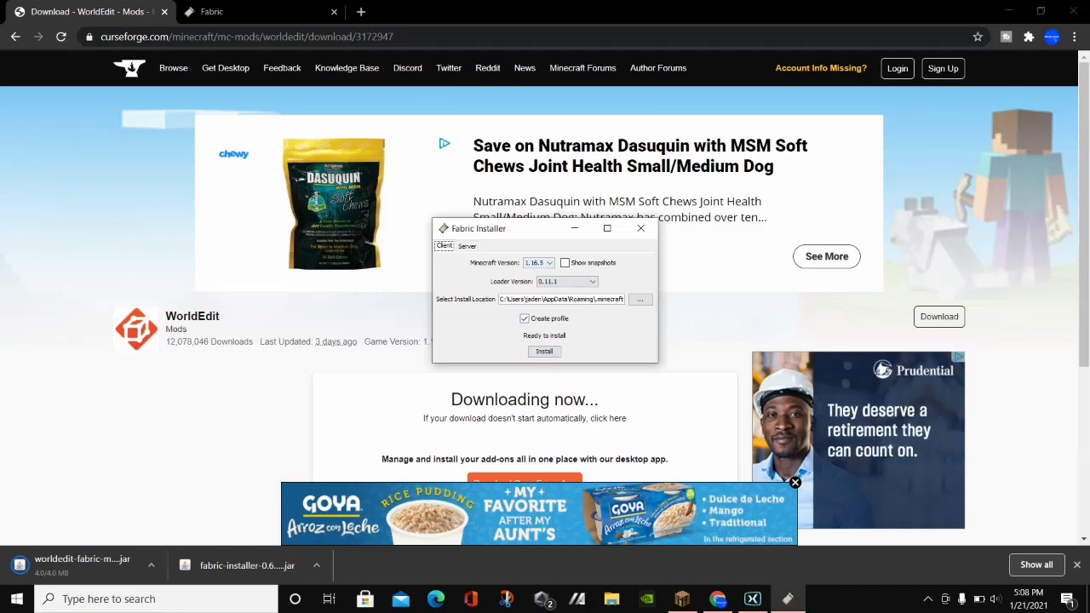
left_click(544, 351)
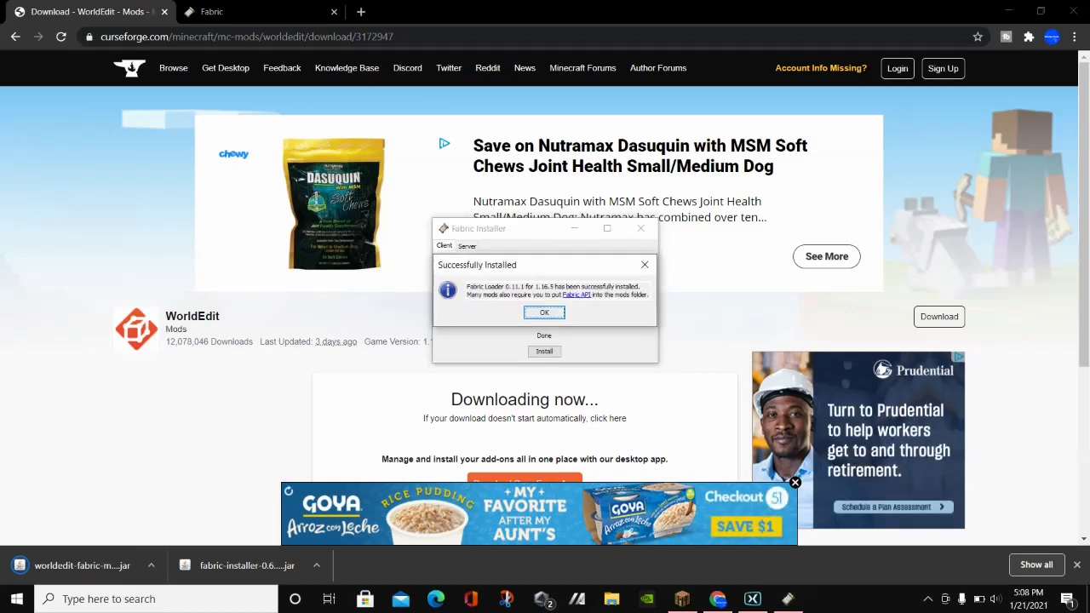
left_click(544, 313)
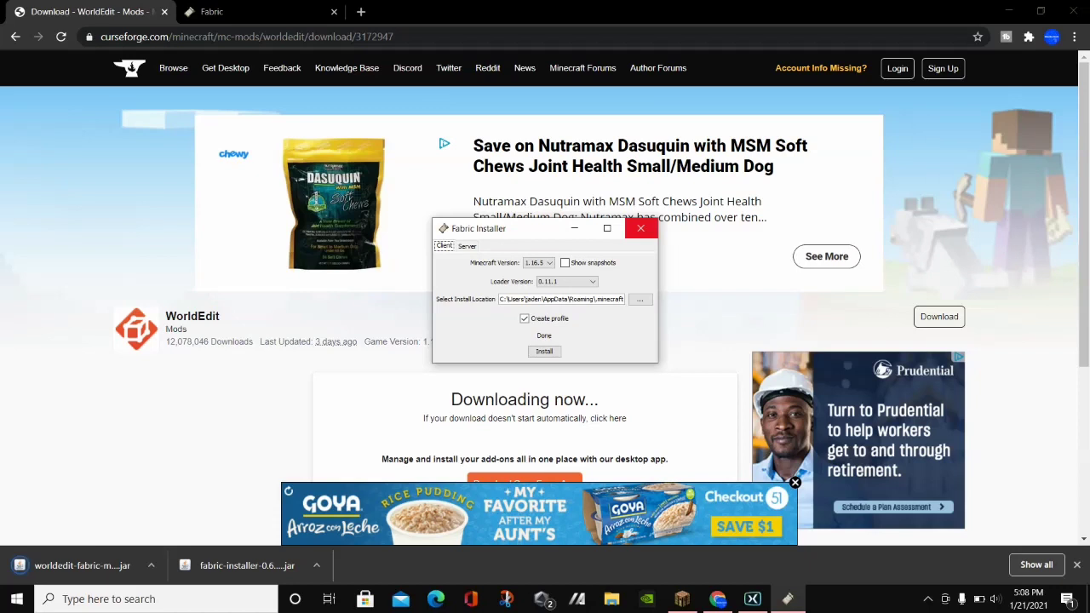
left_click(641, 229)
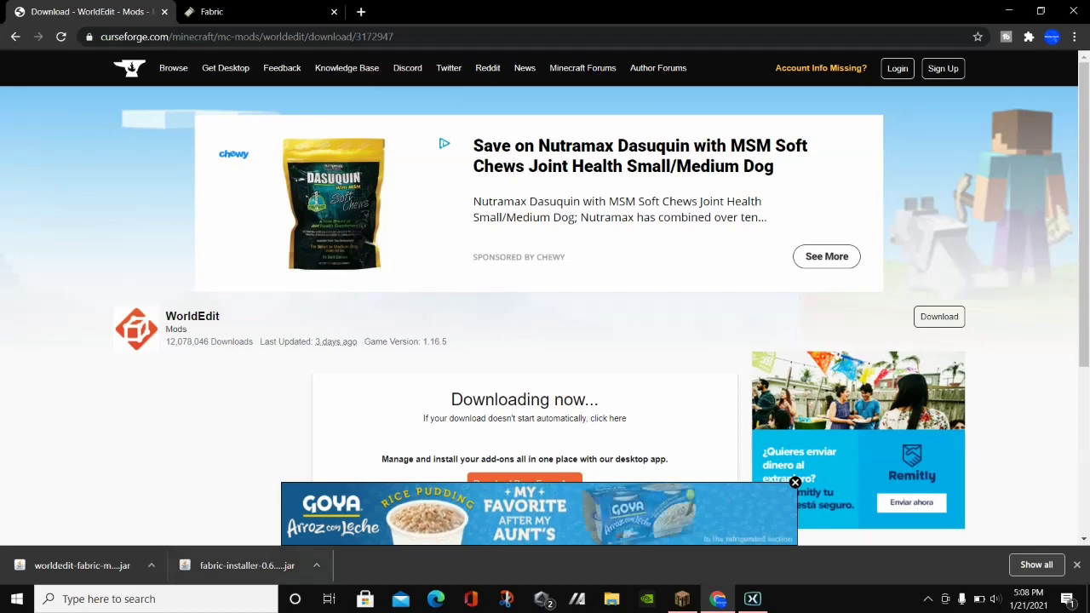
Show the downloaded WorldEdit jar in Downloads and move that Explorer window to the top.
left_click(151, 565)
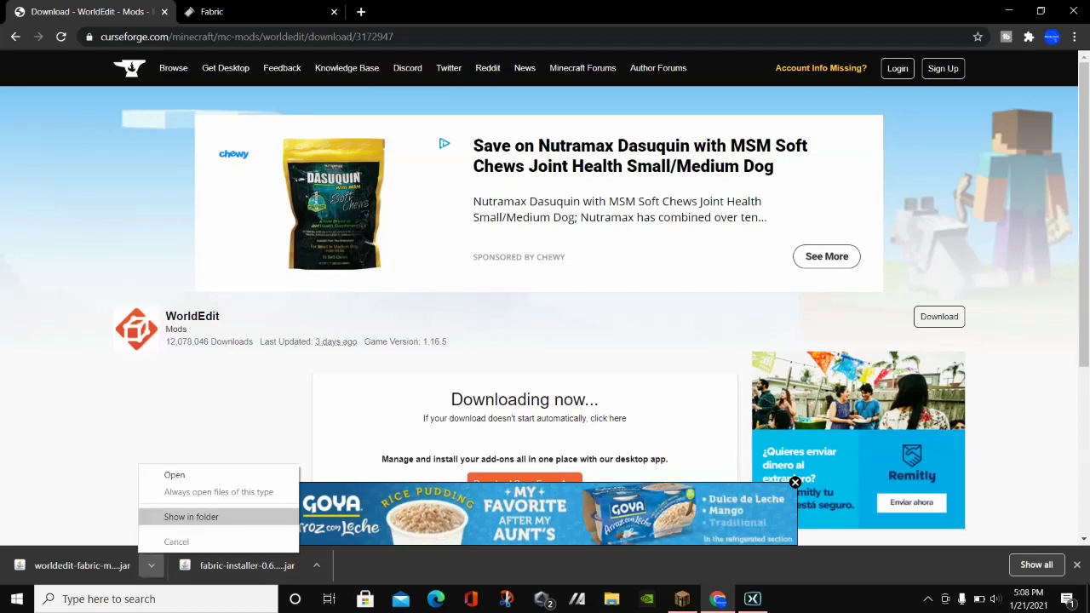
left_click(191, 517)
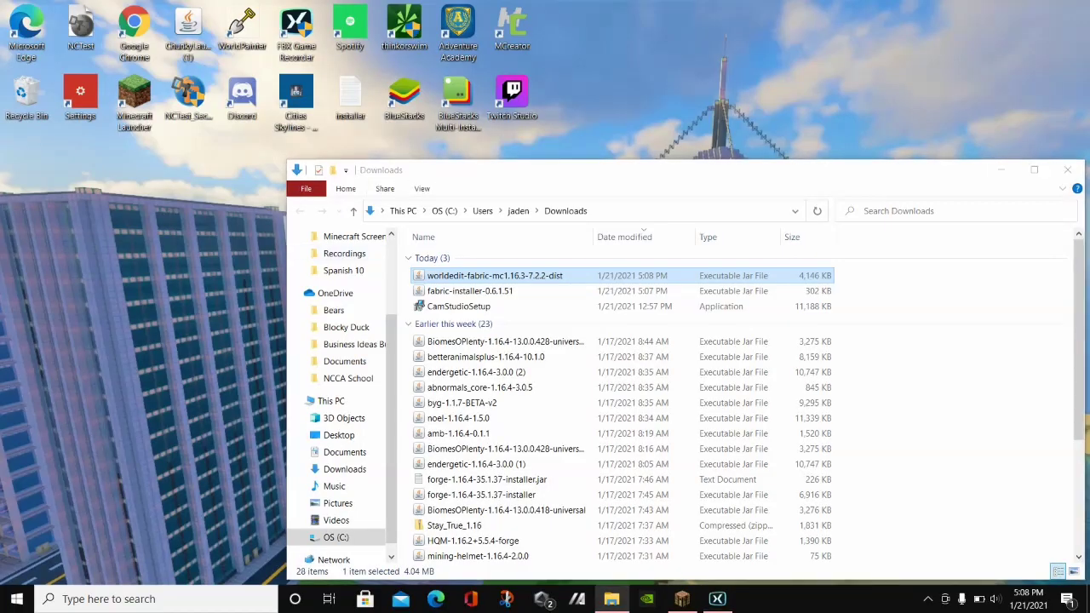
left_click_drag(682, 172, 630, 49)
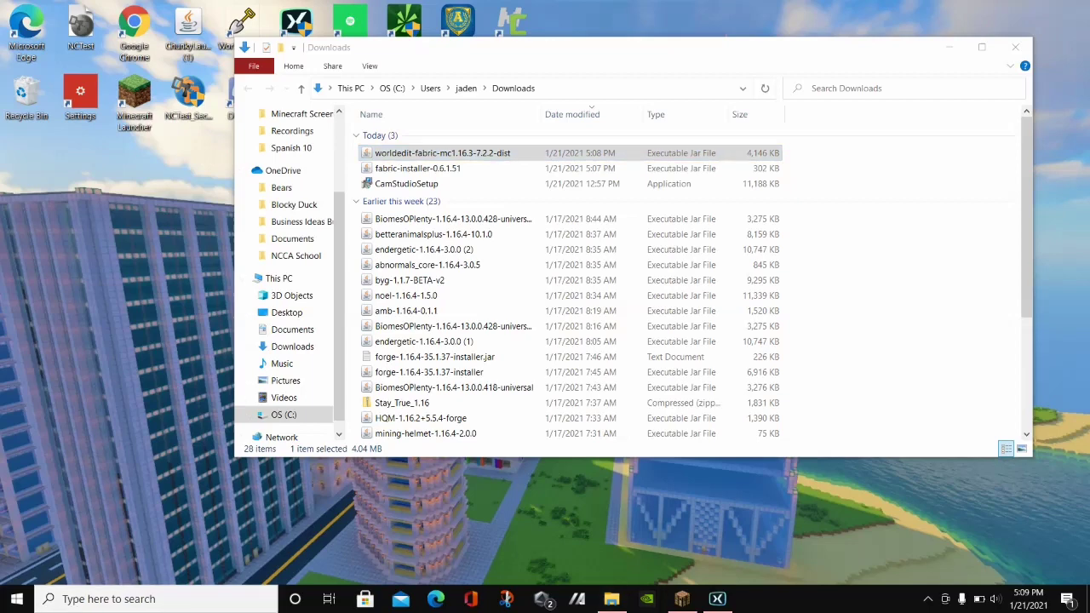
left_click(128, 599)
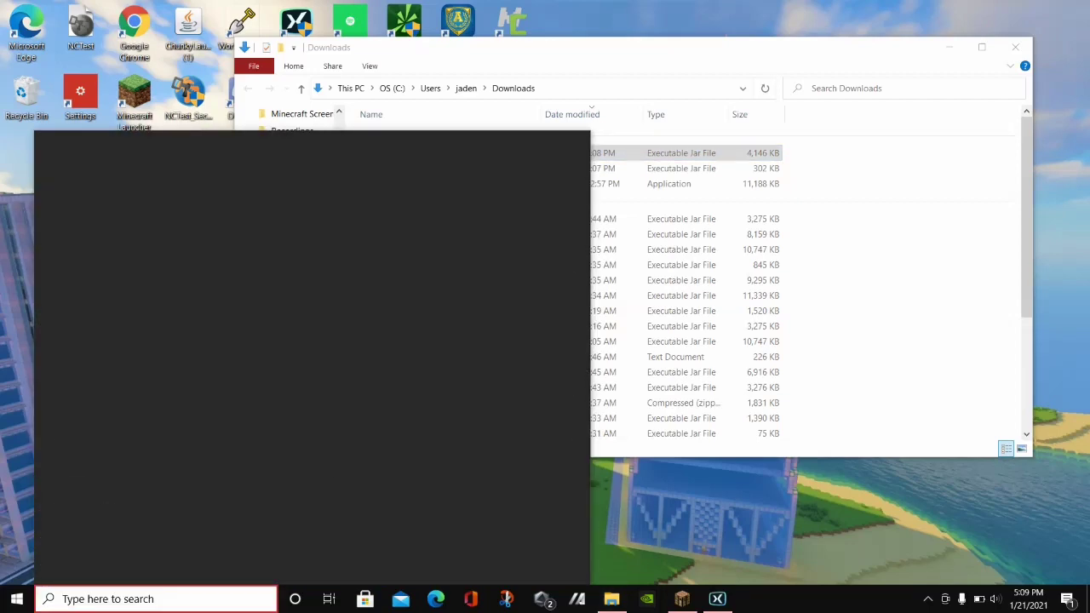
Open %appdata%\.minecraft\mods in a second Explorer window placed below Downloads.
type("%appd")
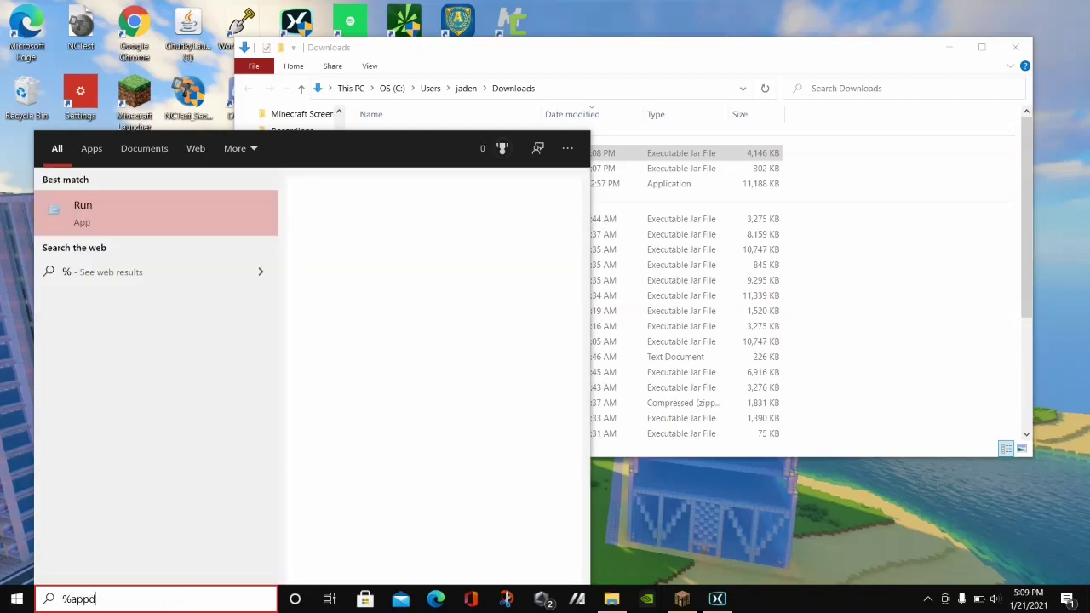
type("ata%")
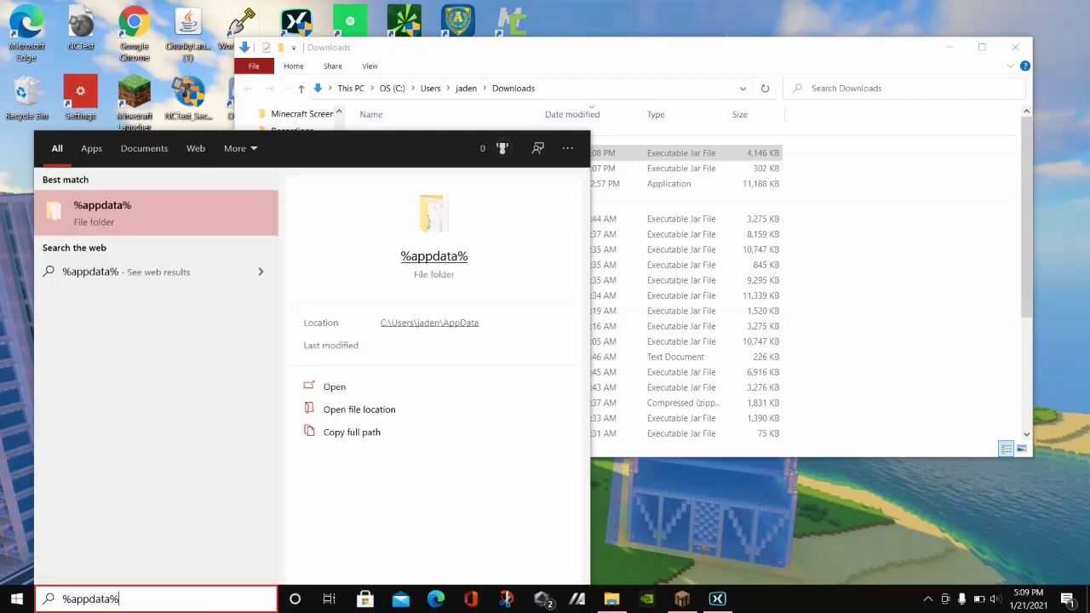
key("Return")
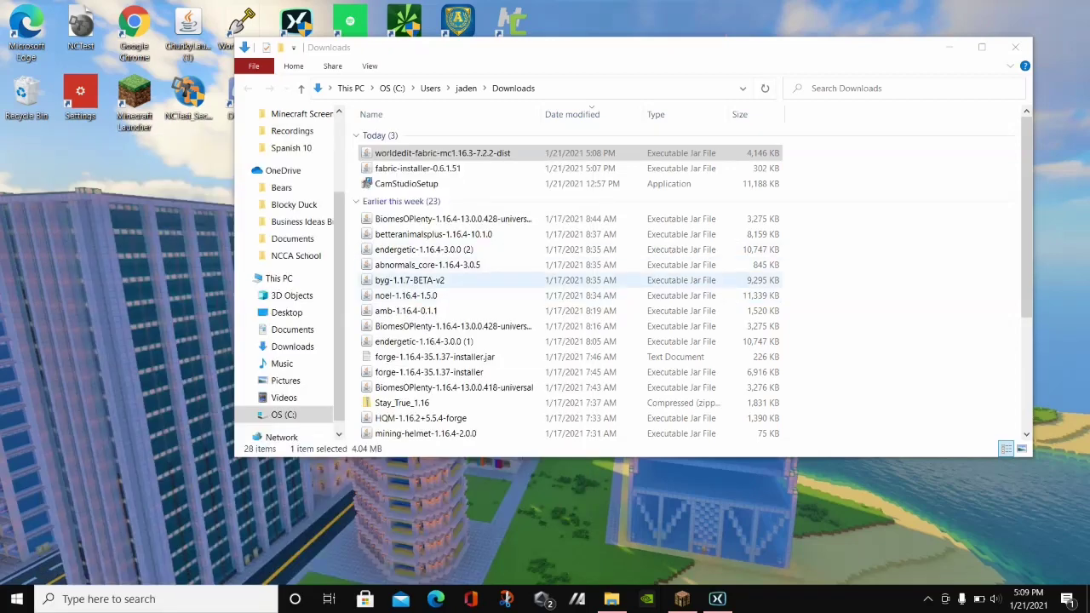
double_click(408, 150)
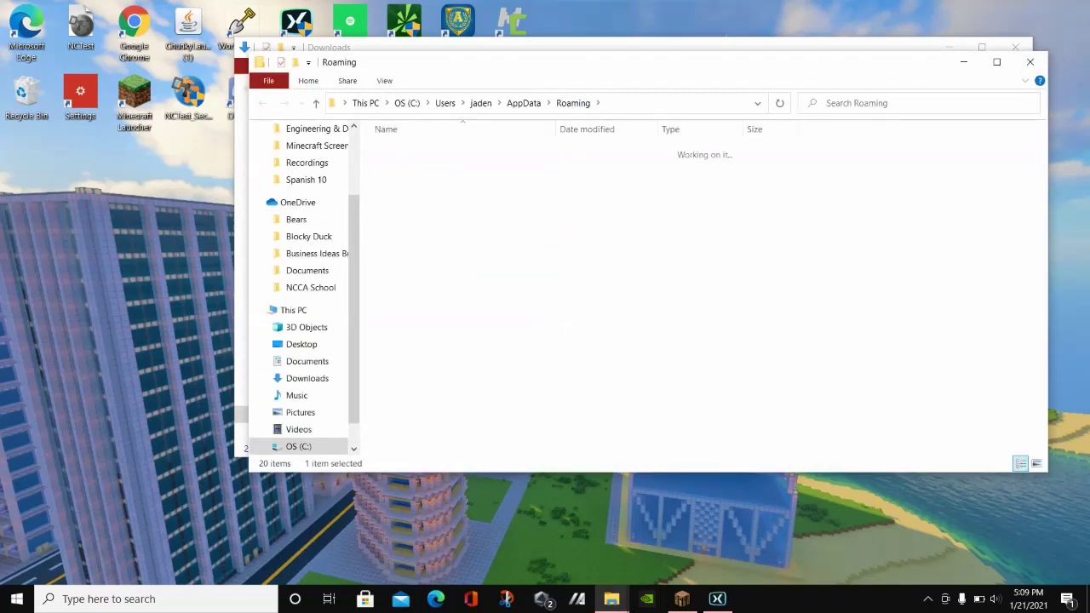
double_click(401, 350)
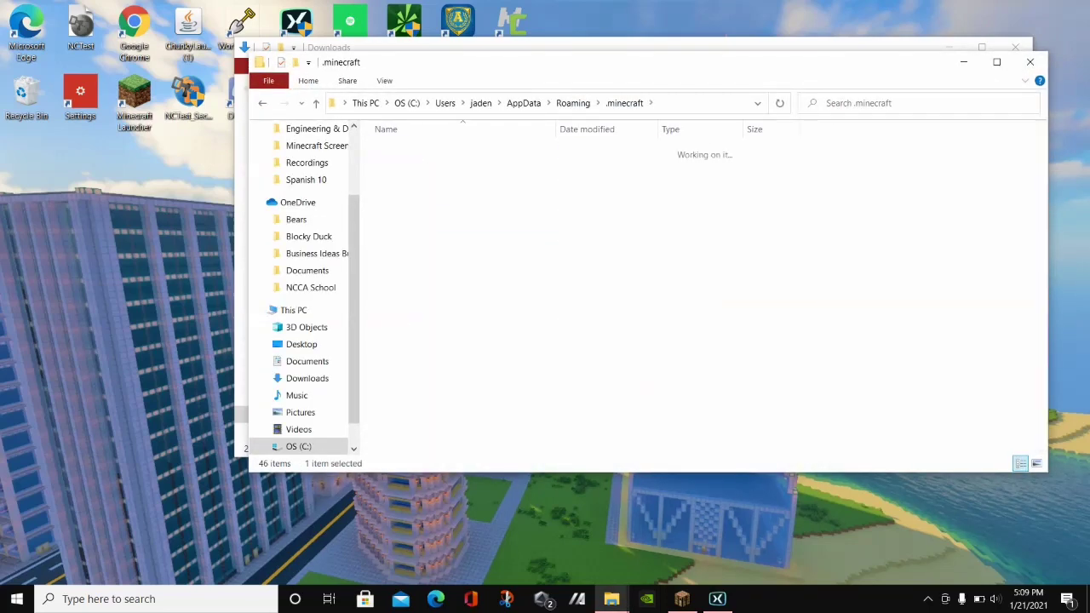
left_click_drag(495, 68, 506, 312)
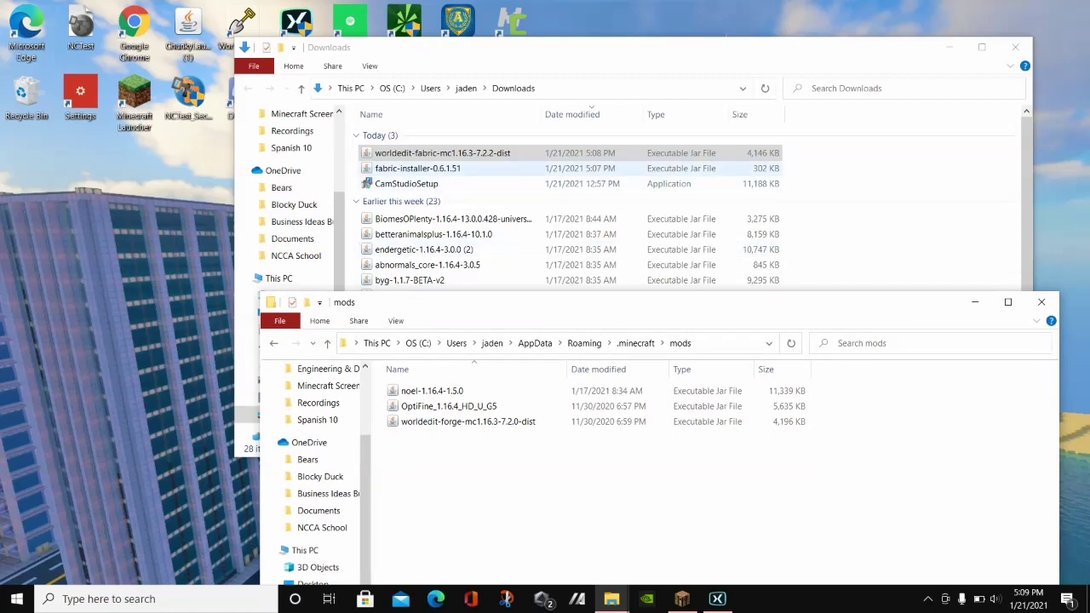
Move worldedit-fabric-mc1.16.3-7.2.2-dist from Downloads into mods, then go up to .minecraft.
left_click_drag(430, 153, 452, 481)
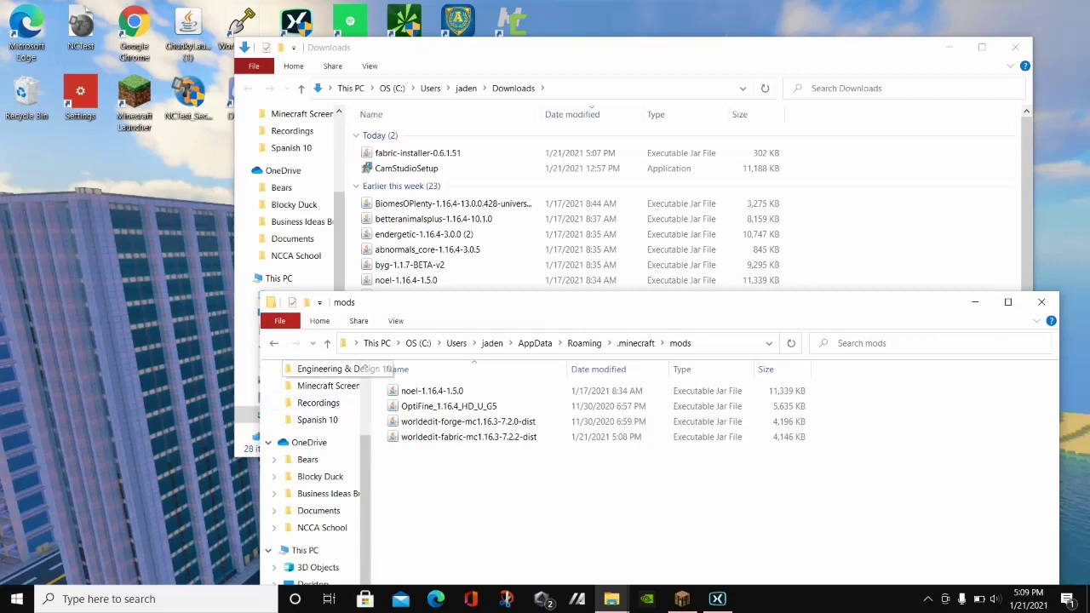
left_click(273, 342)
scroll(511, 477, "down", 5)
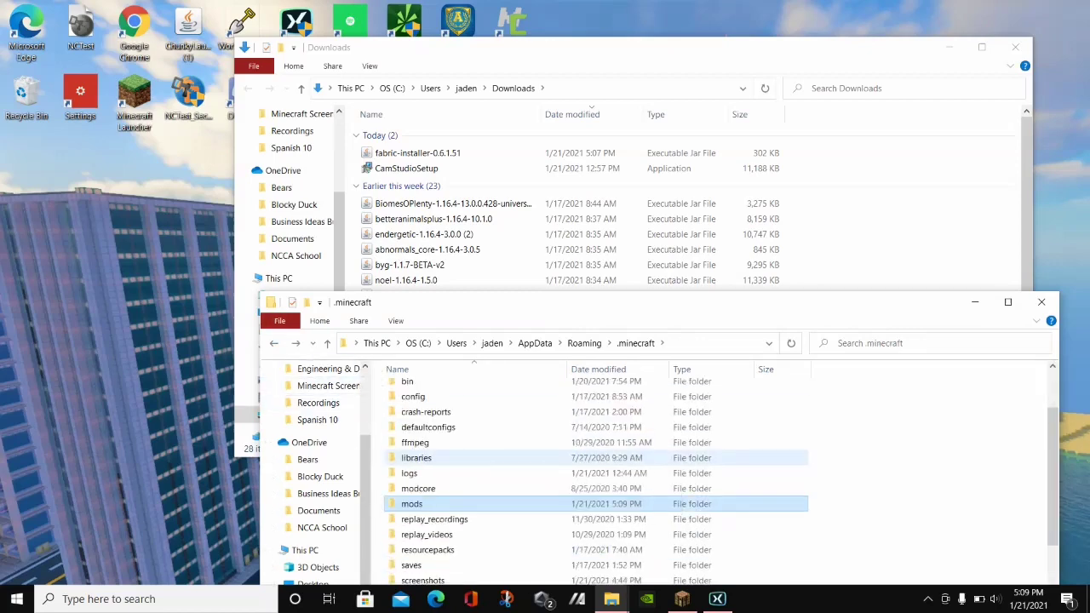
scroll(510, 477, "up", 1)
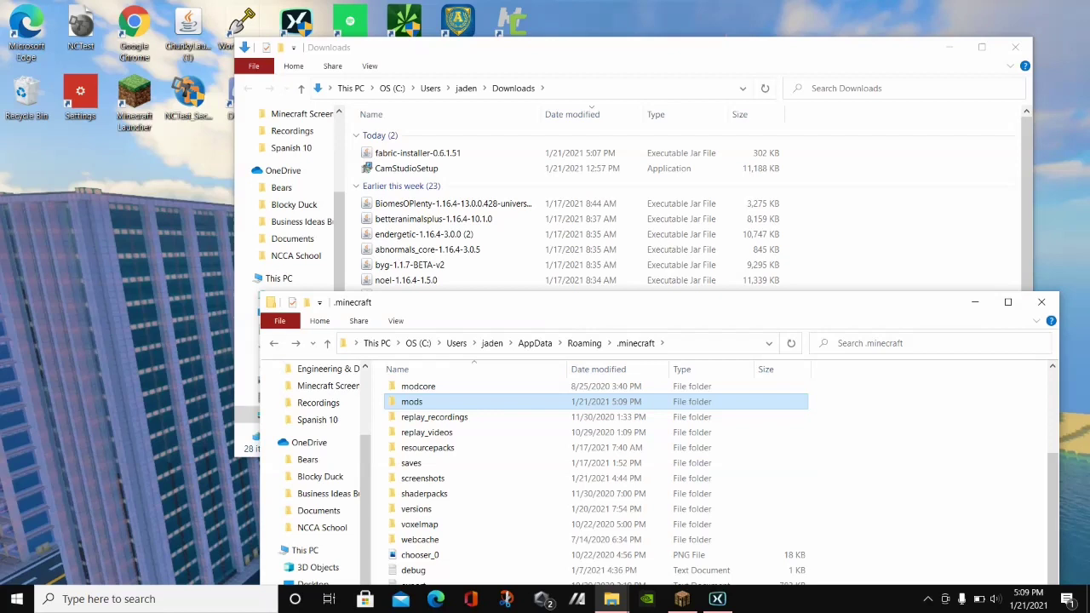
Create a new folder named mods in .minecraft, decline the folder merge, and close Explorer.
right_click(834, 420)
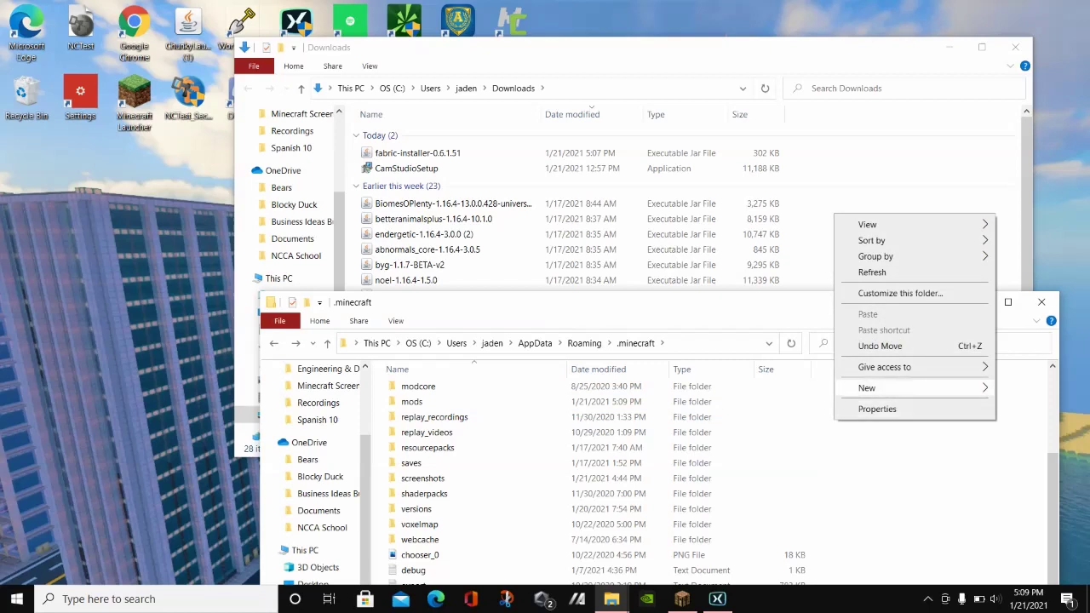
mouse_move(877, 387)
left_click(665, 389)
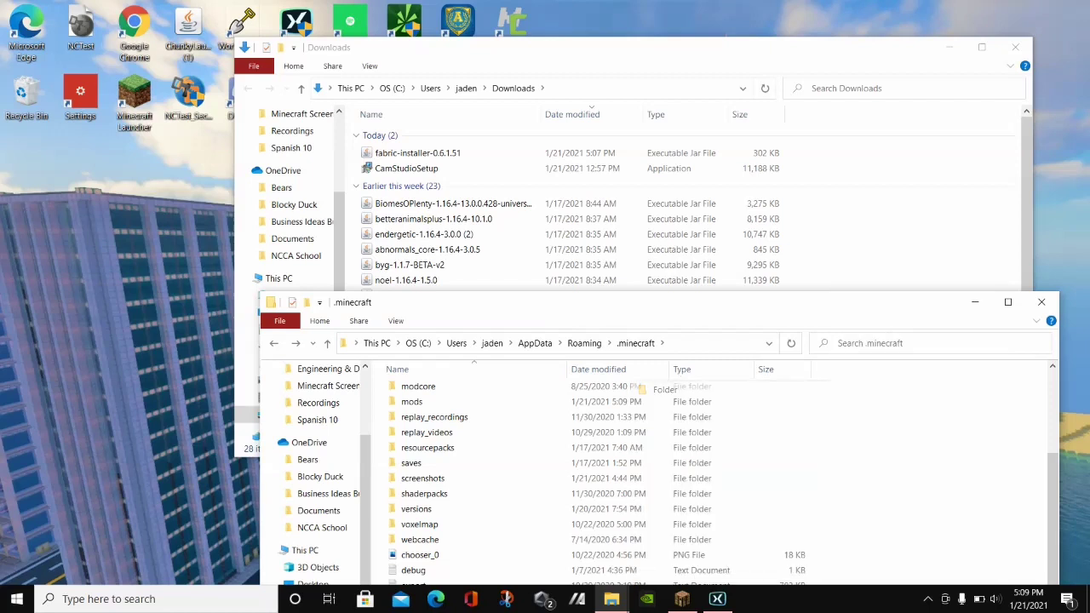
key("BackSpace")
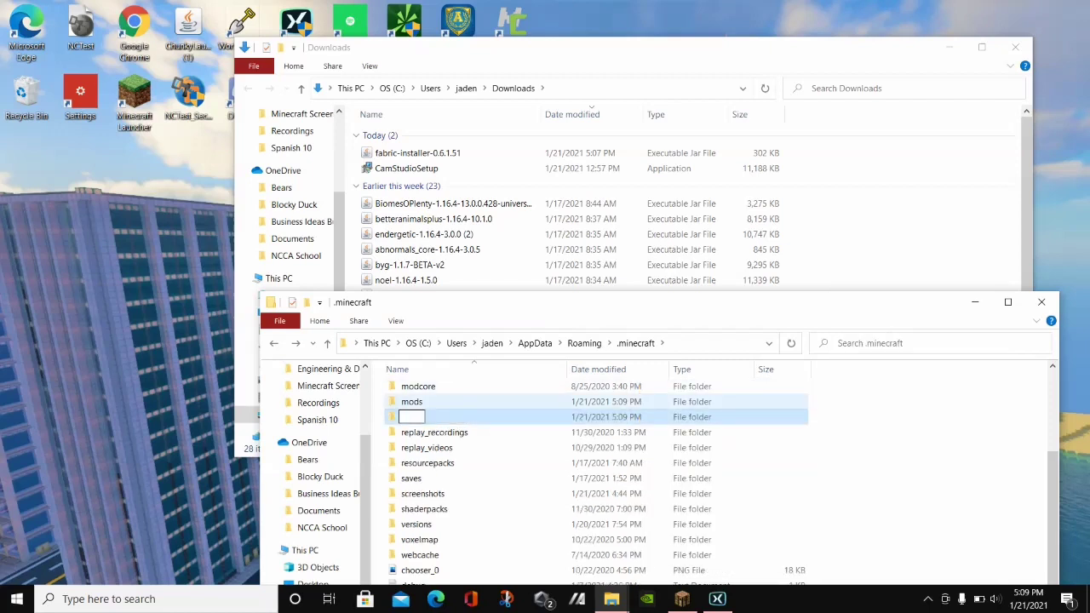
type("mods")
key("Return")
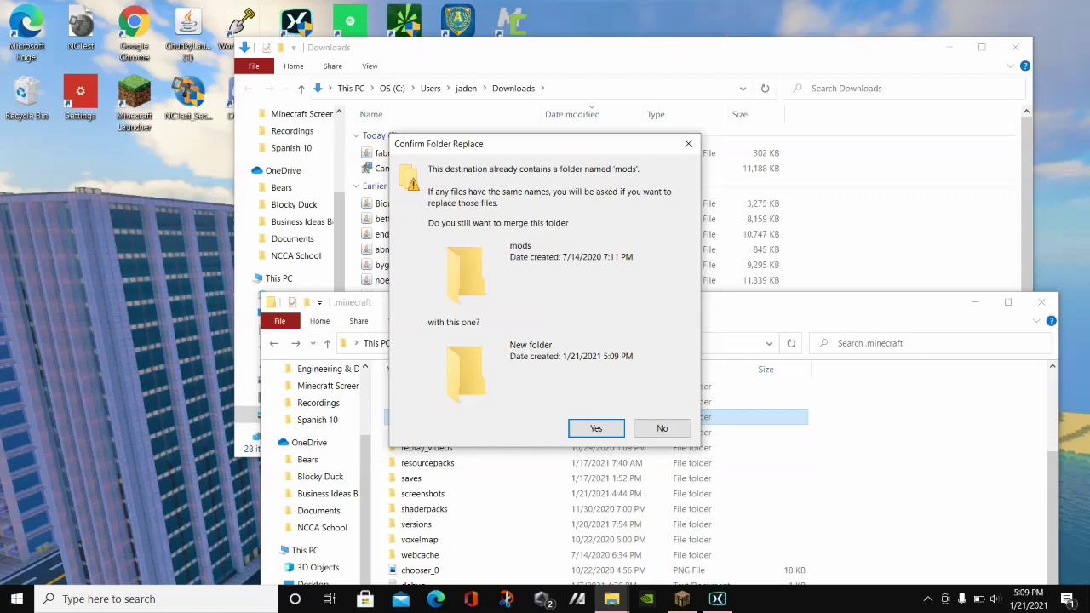
left_click(661, 427)
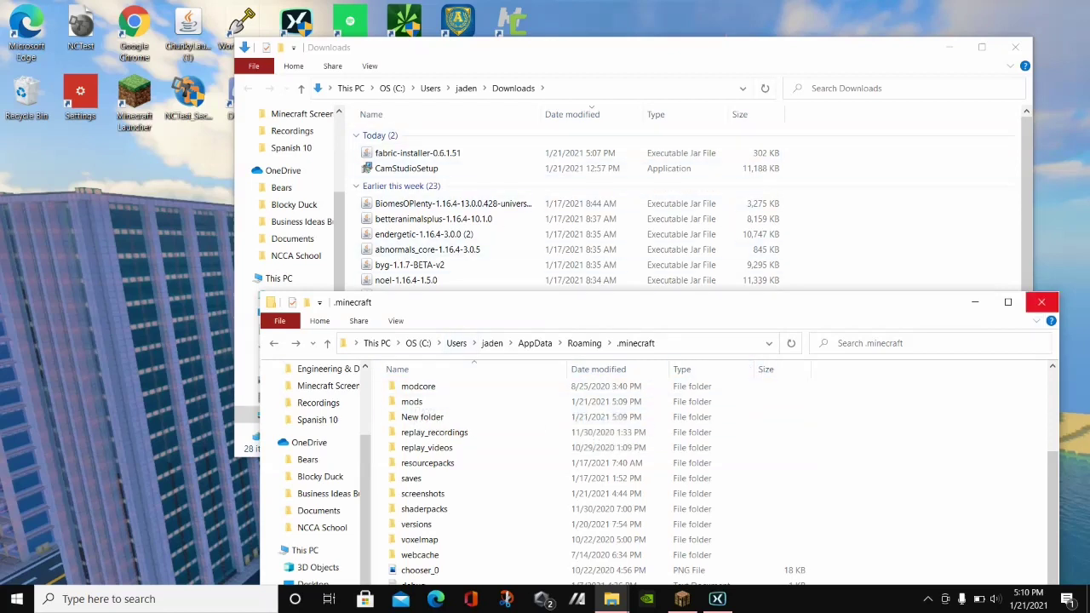
left_click(1041, 301)
Close the Downloads window, launch the Minecraft Launcher and check the installation list beside PLAY.
left_click(1014, 47)
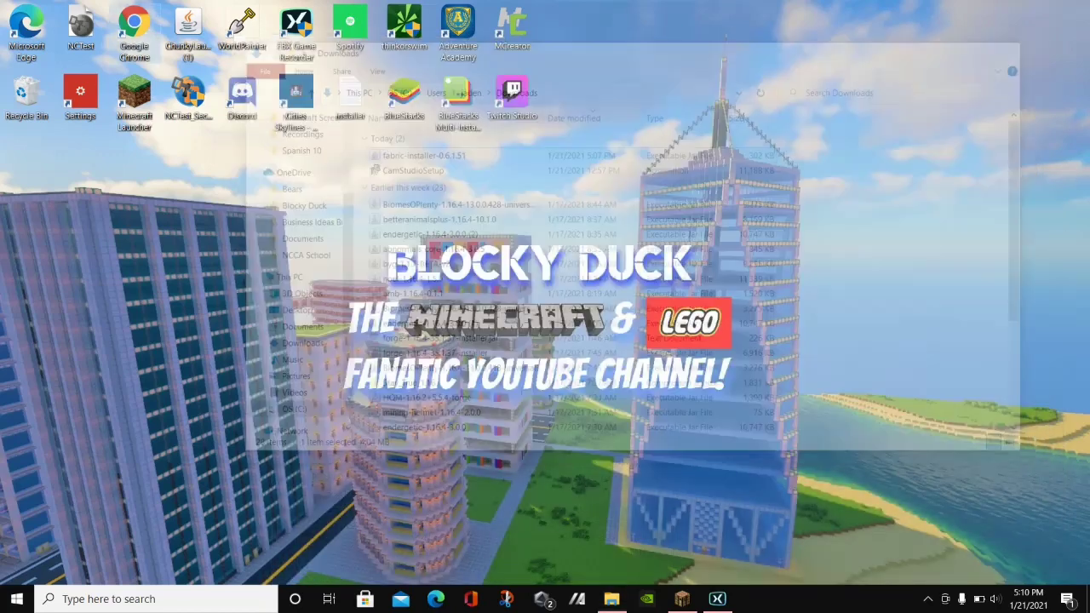
double_click(134, 98)
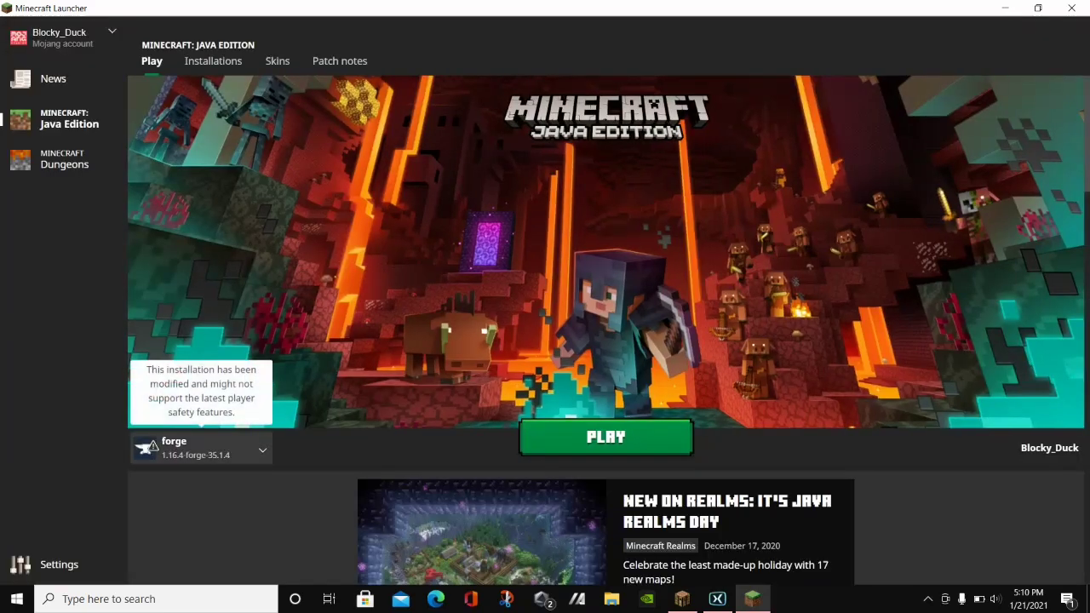
left_click(200, 448)
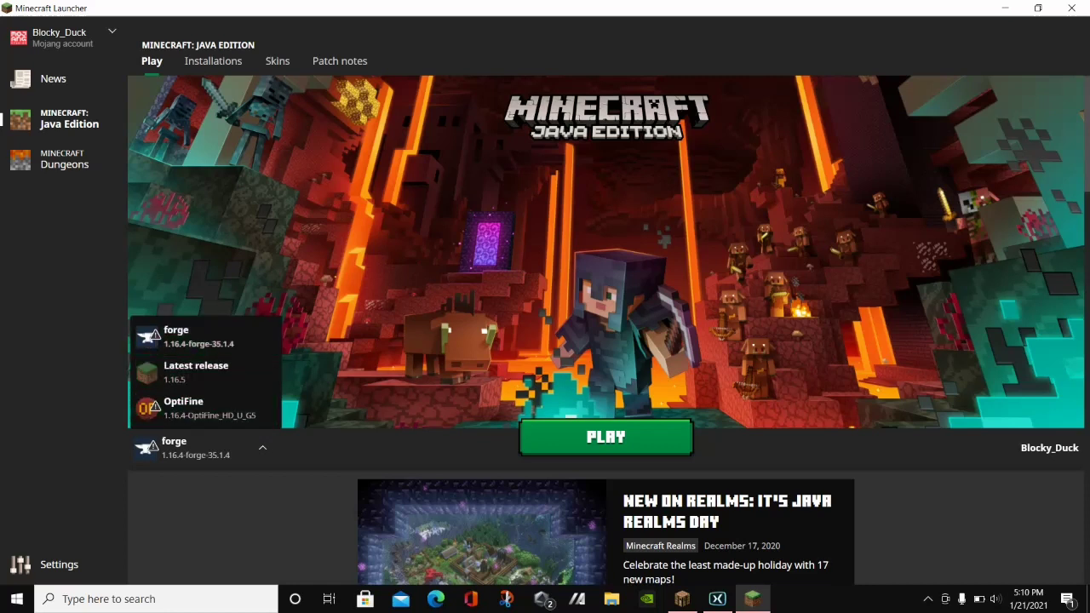
key("Escape")
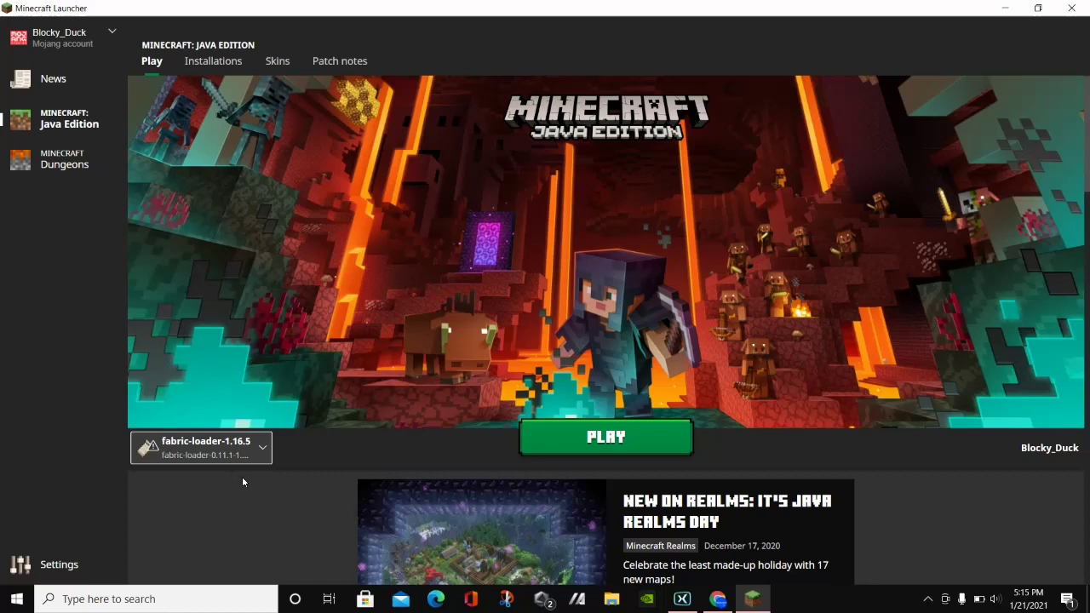
Keep fabric-loader-1.16.5 as the selected installation.
mouse_move(242, 456)
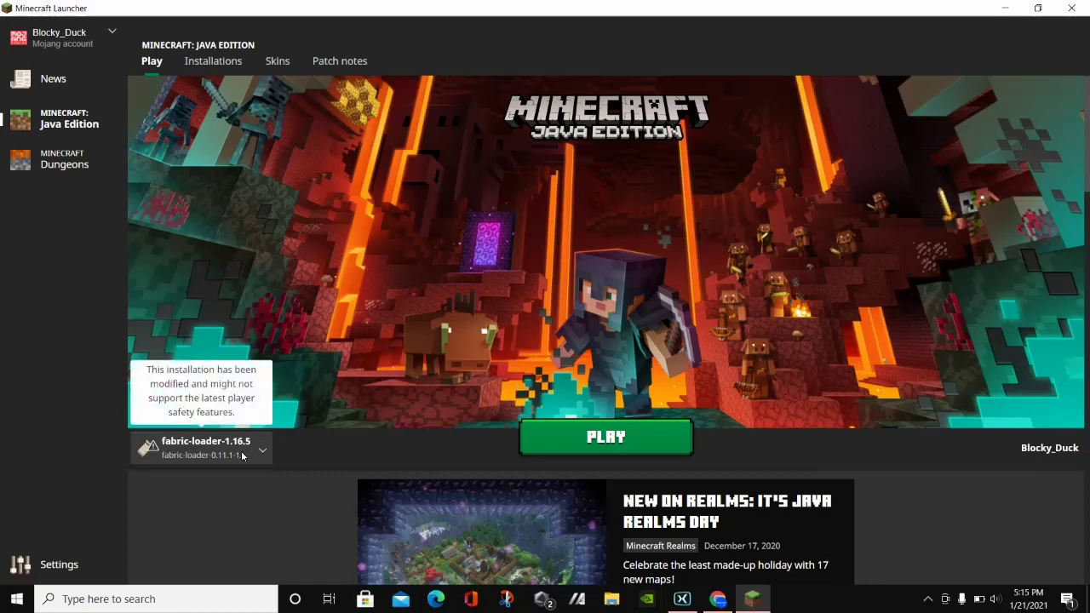
left_click(243, 457)
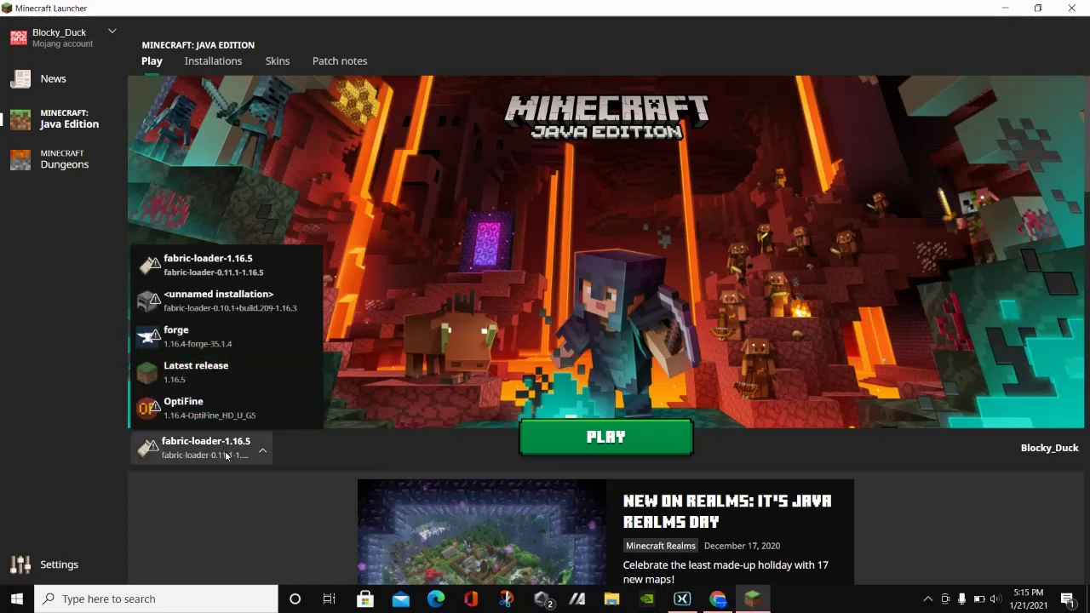
left_click(233, 494)
Create a new installation using version fabric-loader-0.11.1-1.16.5.
mouse_move(227, 440)
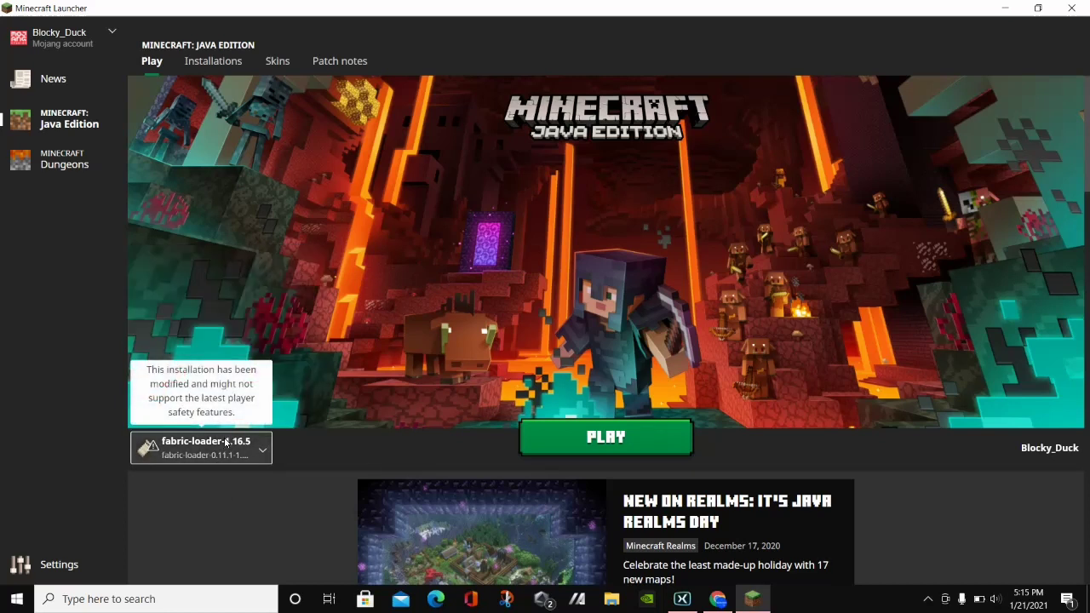
left_click(218, 61)
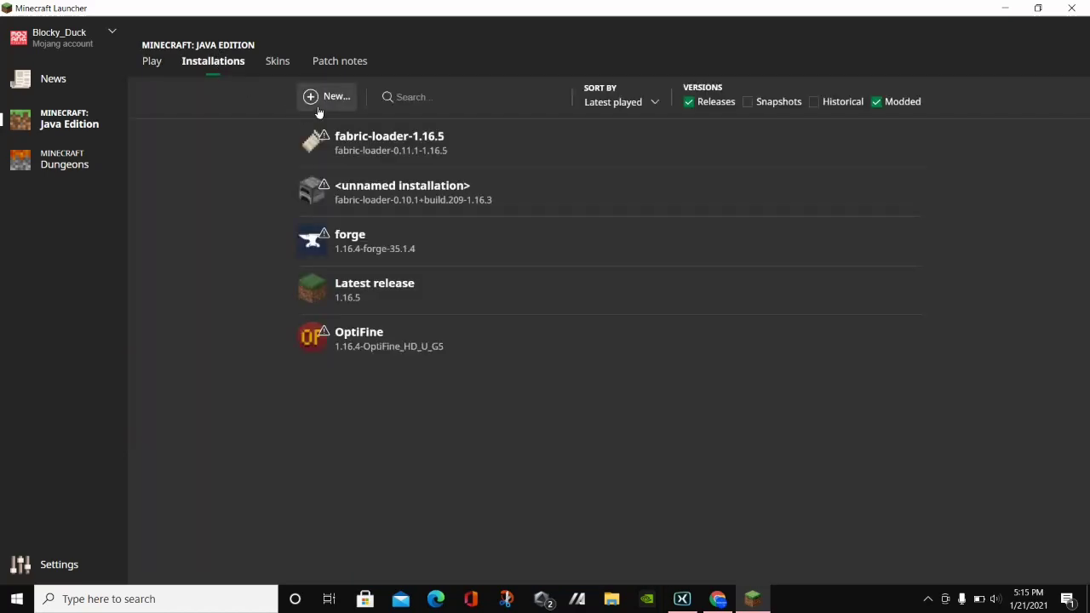
left_click(317, 102)
left_click(467, 211)
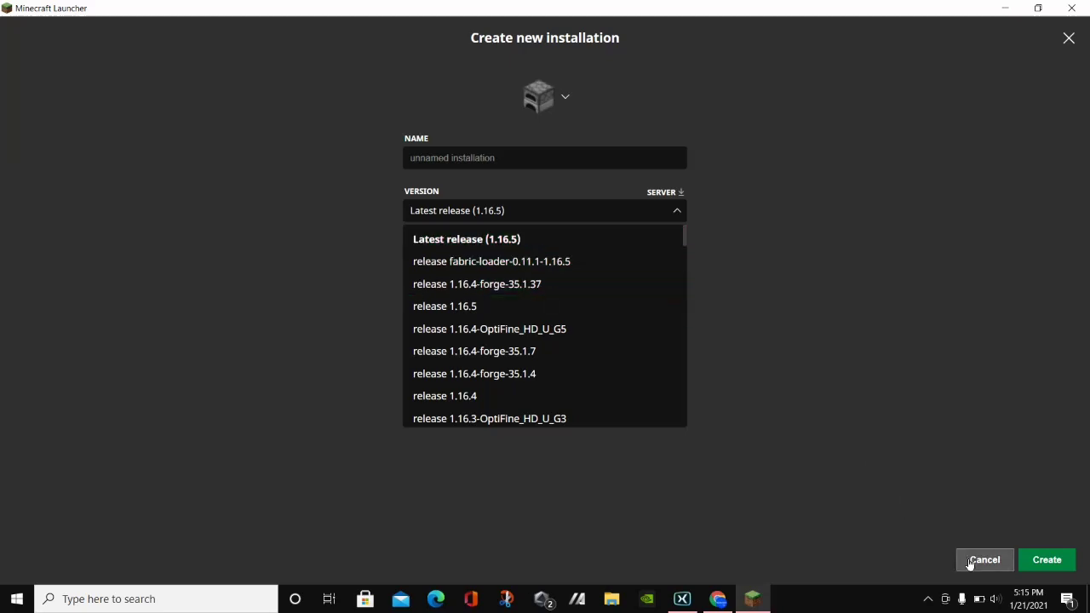
left_click(582, 257)
left_click(1052, 567)
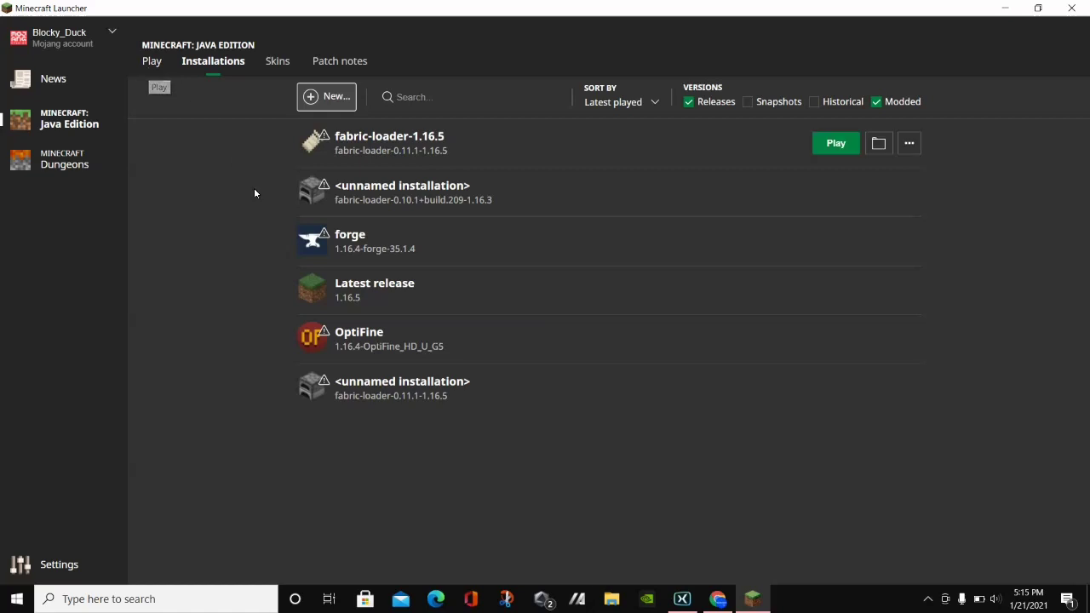
Play fabric-loader-1.16.5, accepting the risks and skipping future modified-installation warnings.
left_click(160, 62)
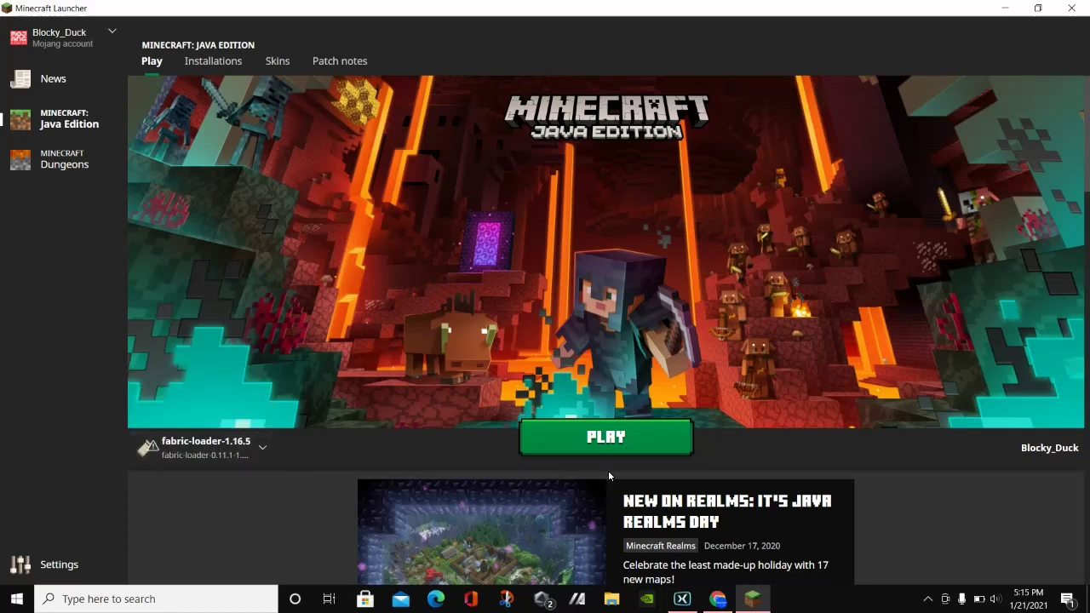
left_click(606, 439)
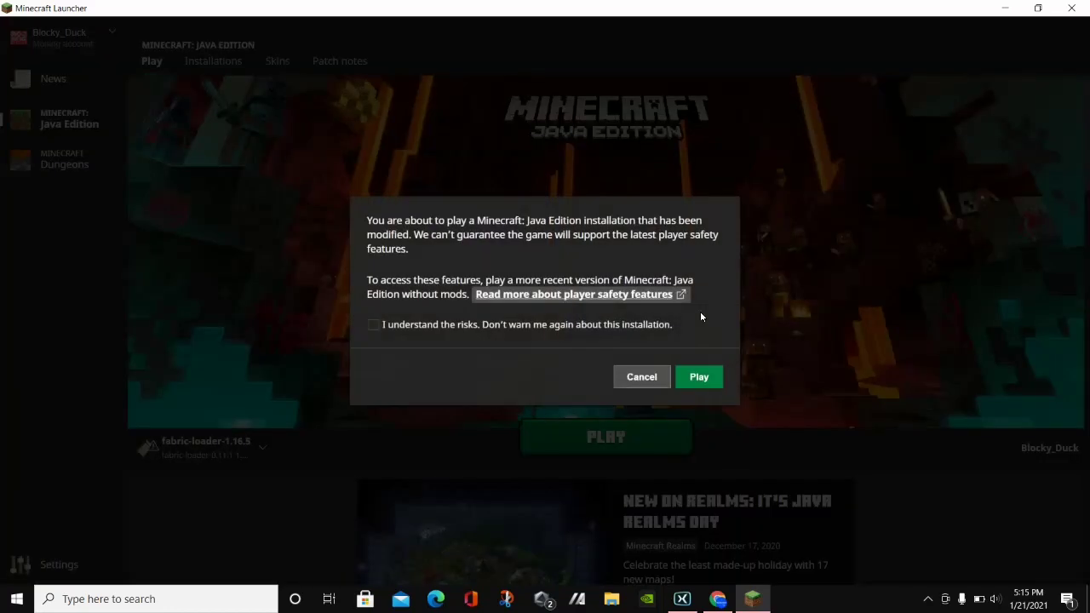
left_click(374, 324)
left_click(694, 377)
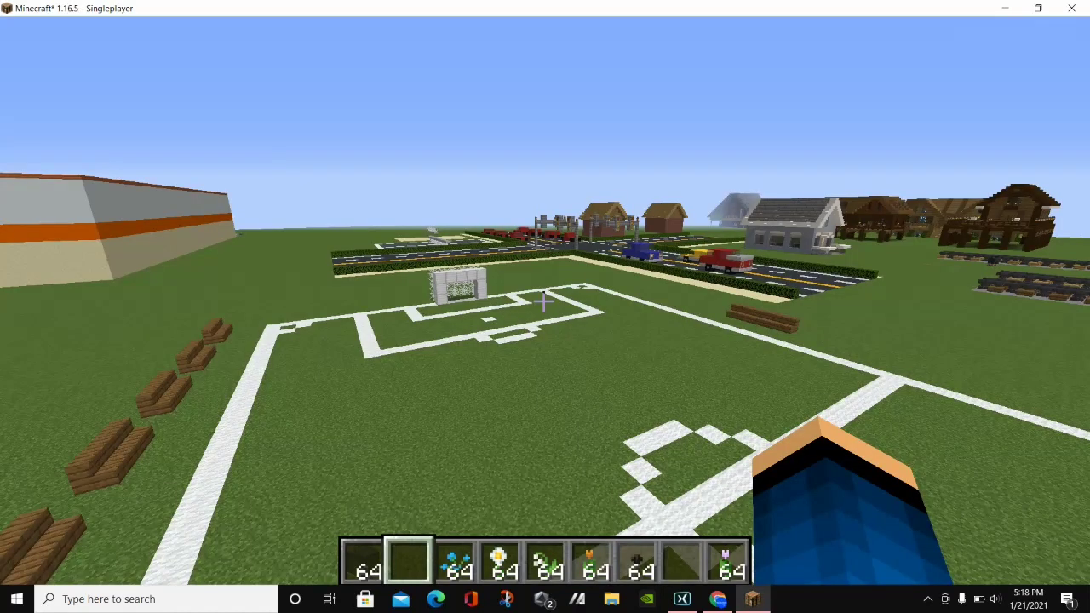
Walk toward the houses and get the WorldEdit selection wand with //wand.
key("w")
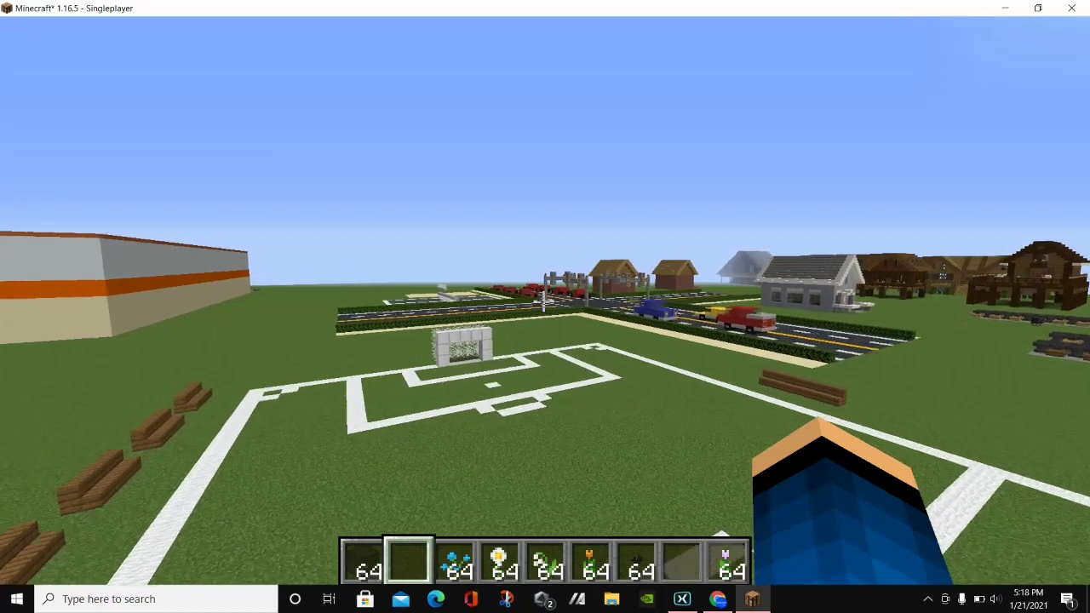
key("w")
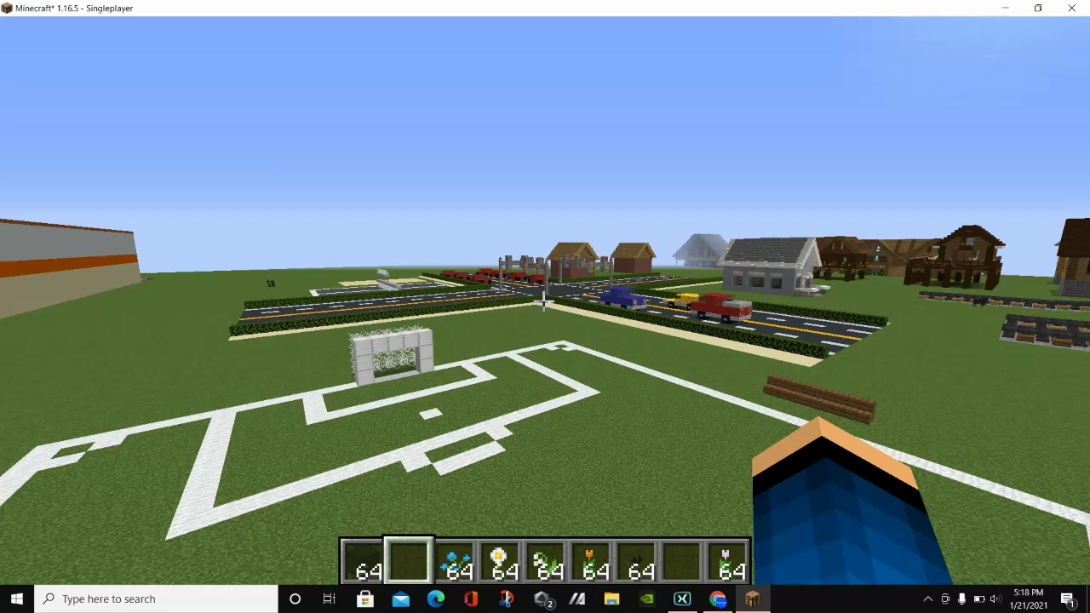
key("slash")
type("/br")
key("BackSpace")
key("BackSpace")
type("wand")
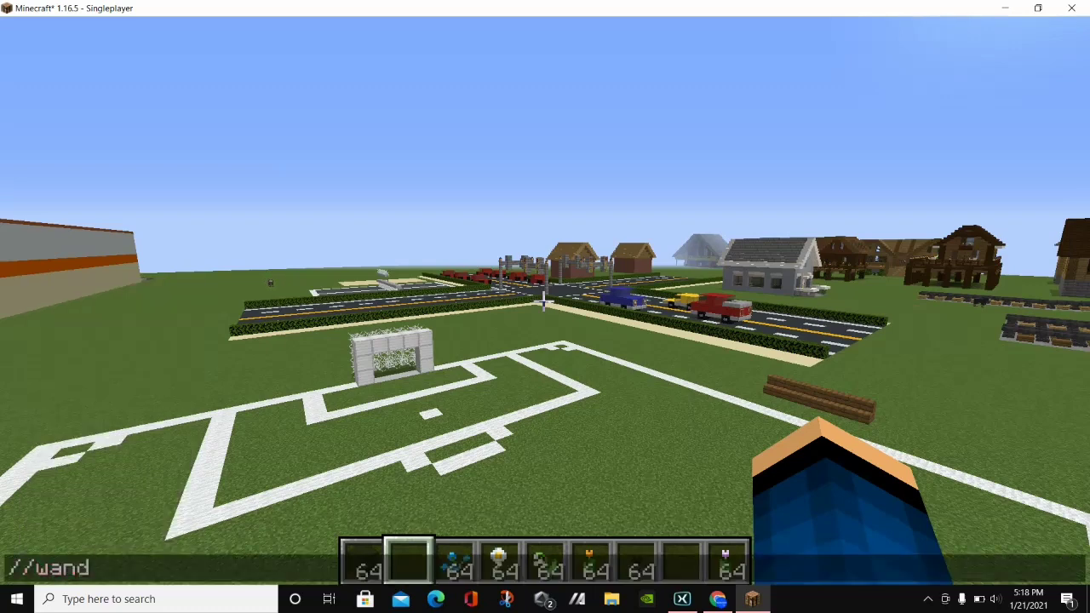
key("Return")
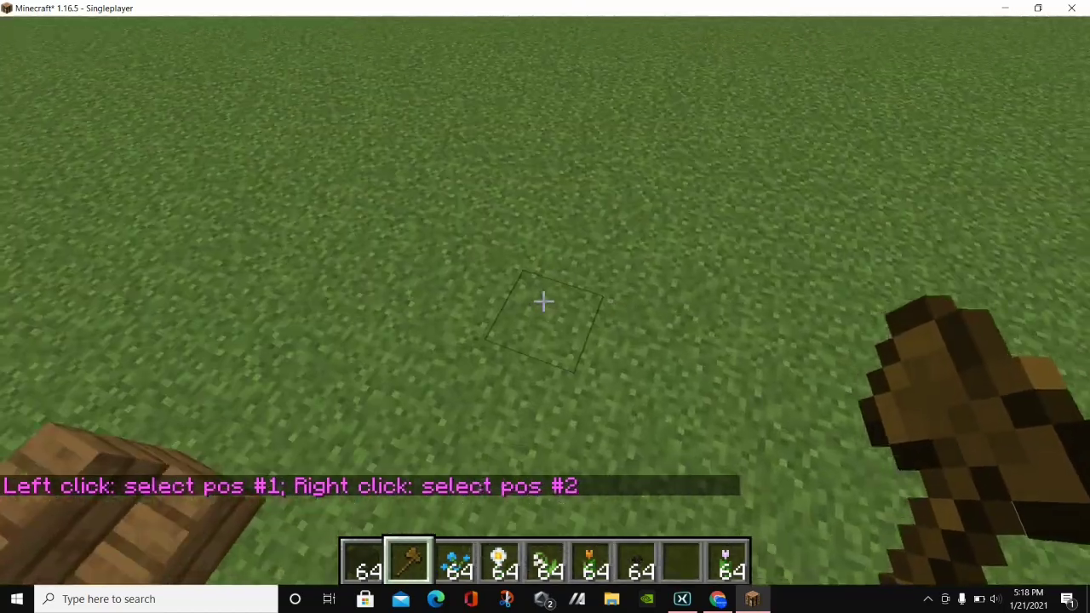
Mark two grass corners and fill the 2×2 selection with smooth quartz (4 blocks).
left_click(544, 301)
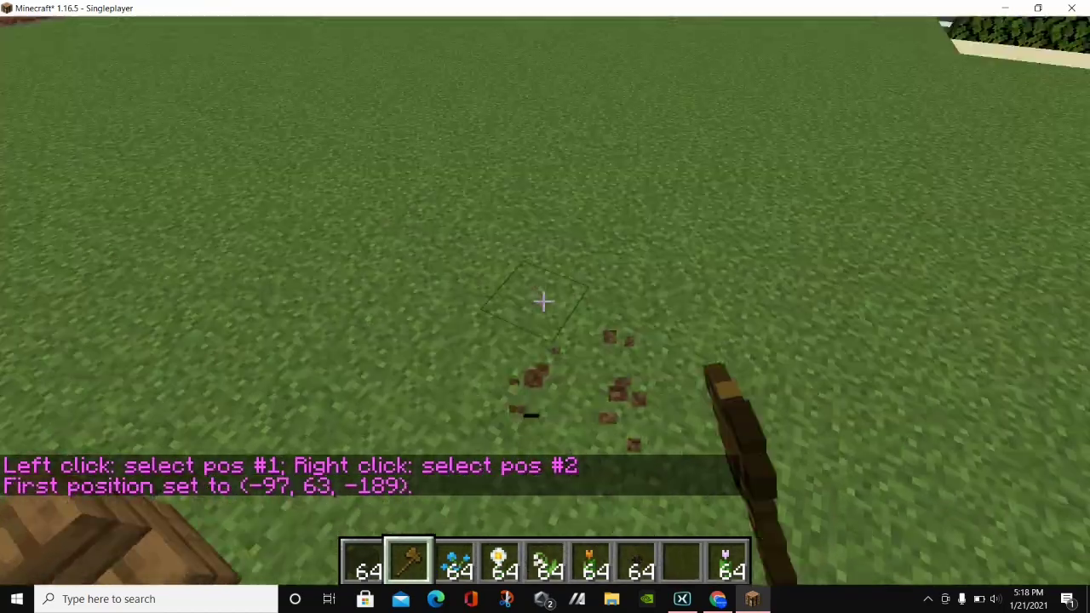
right_click(543, 300)
type("//set")
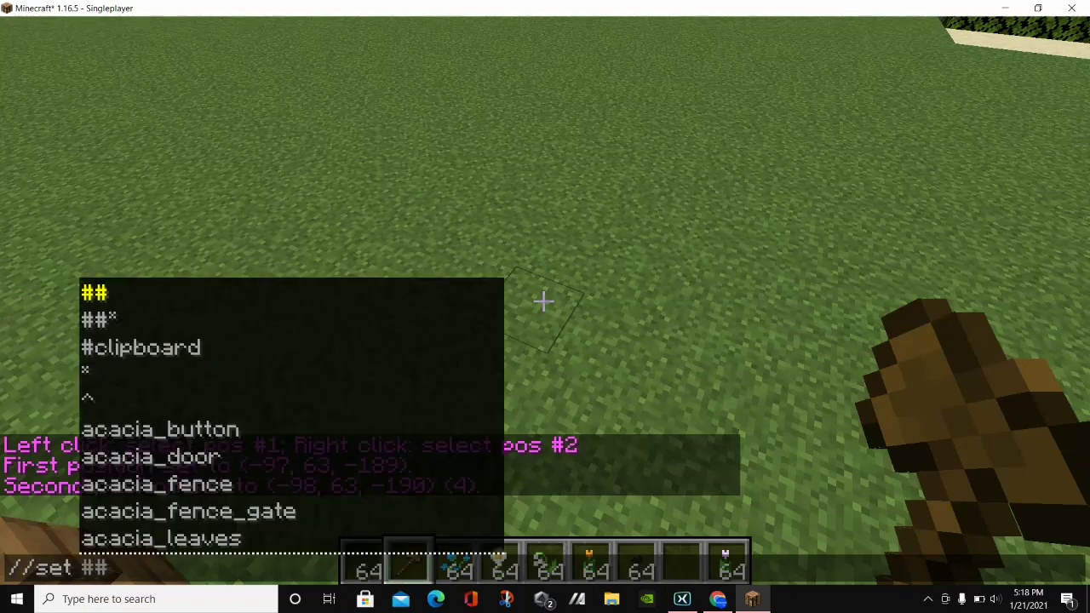
type("biome smoo")
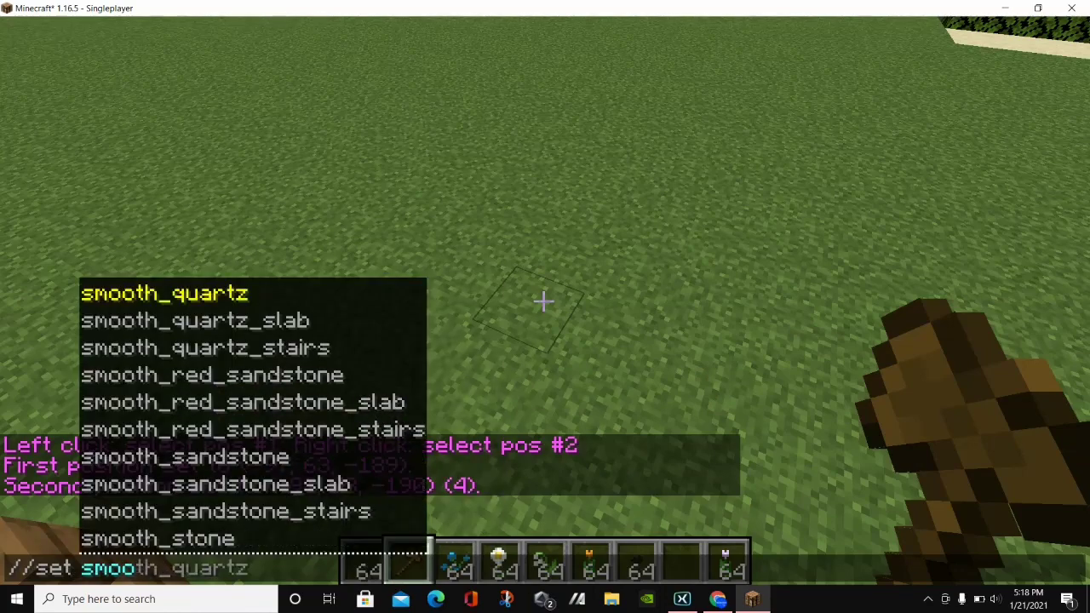
key("Down")
key("Down")
key("Down")
key("Down")
key("Down")
key("Down")
key("Down")
key("Down")
key("Return")
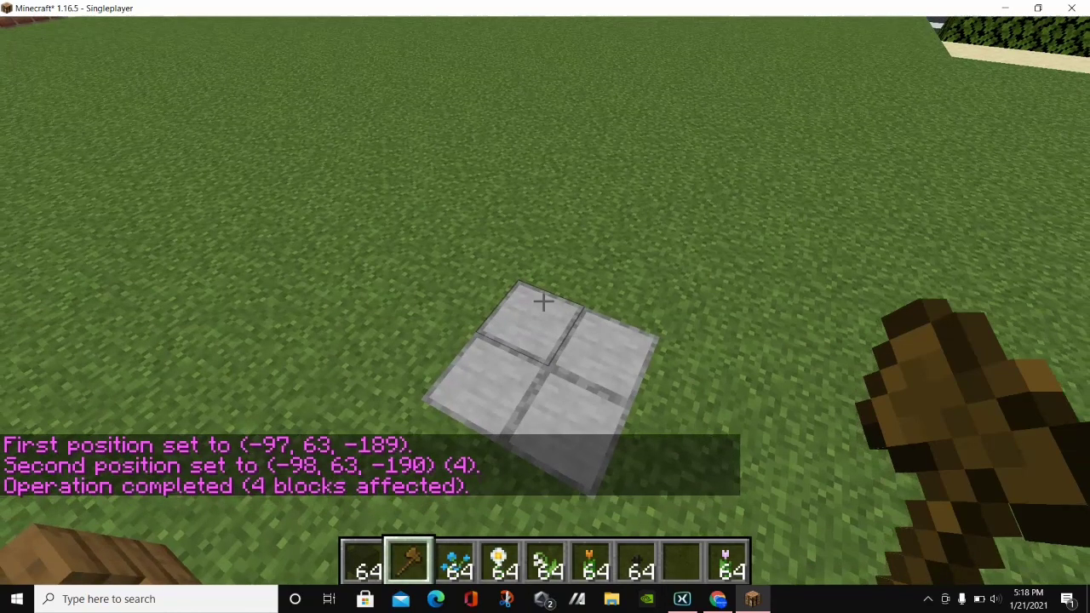
Fly over the road, intersection and houses, then pause the game.
key("w")
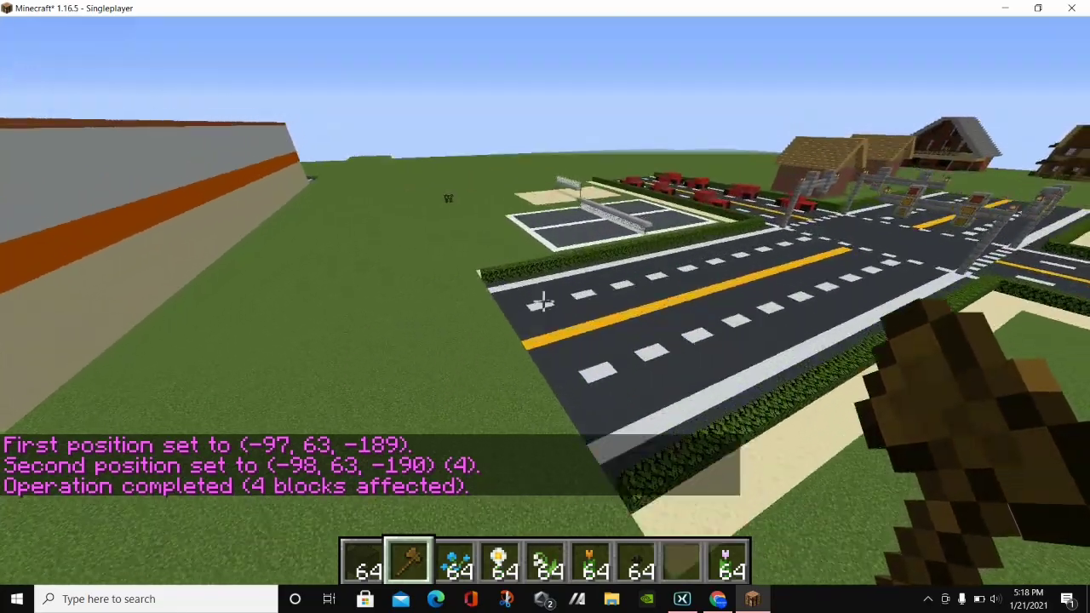
key("w")
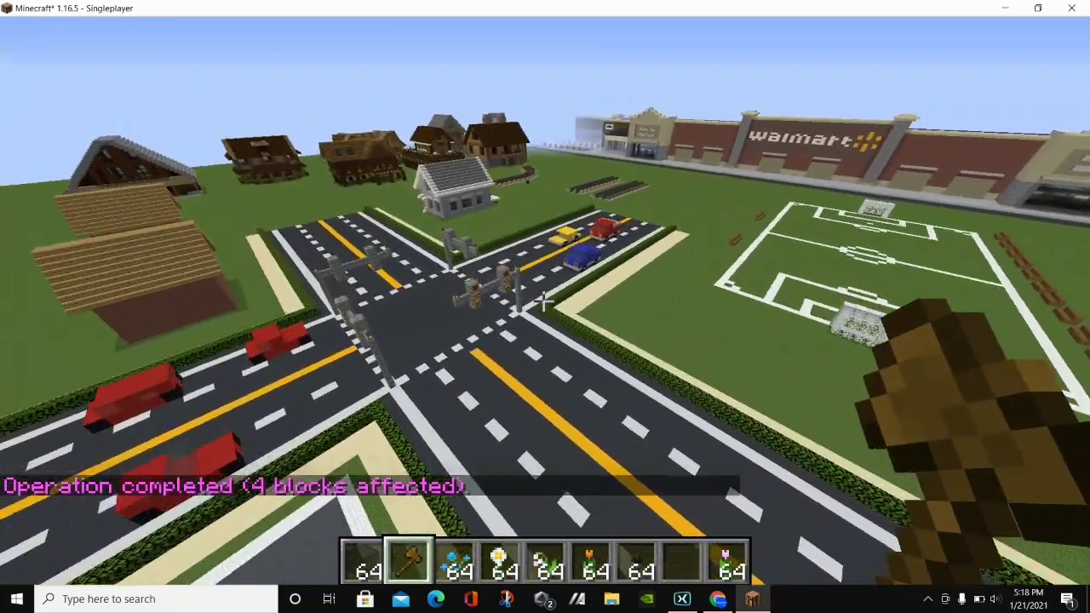
key("w")
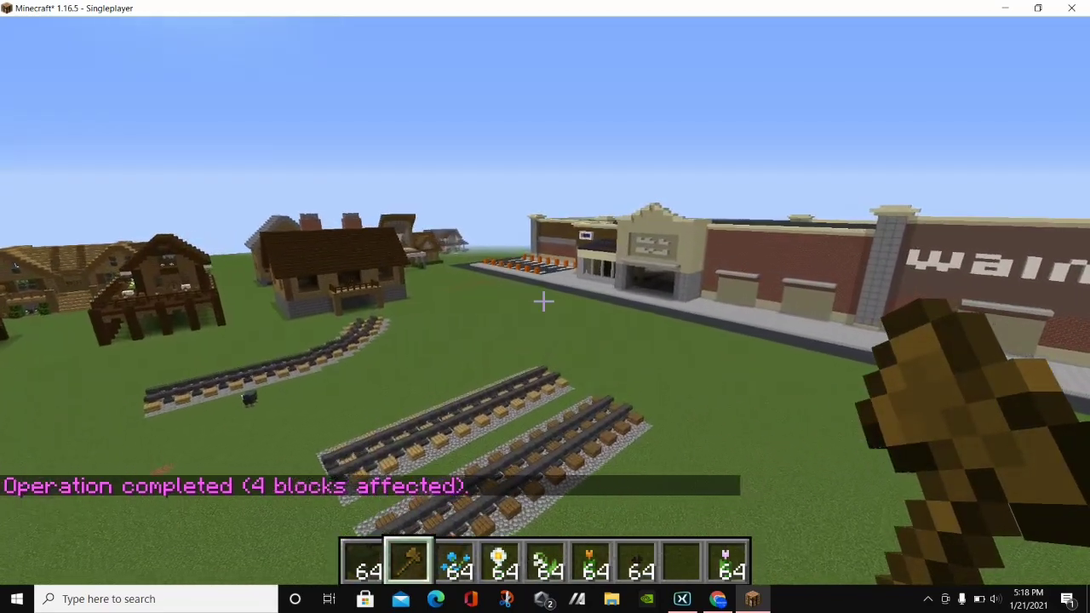
key("Escape")
Choose Save and Quit to Title to save the world.
left_click(545, 416)
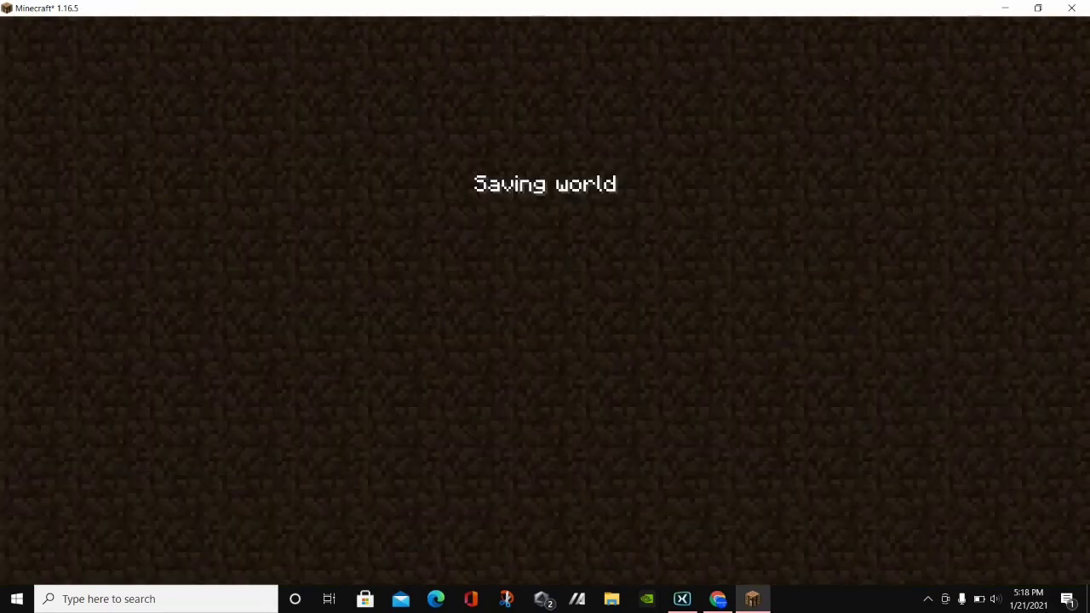